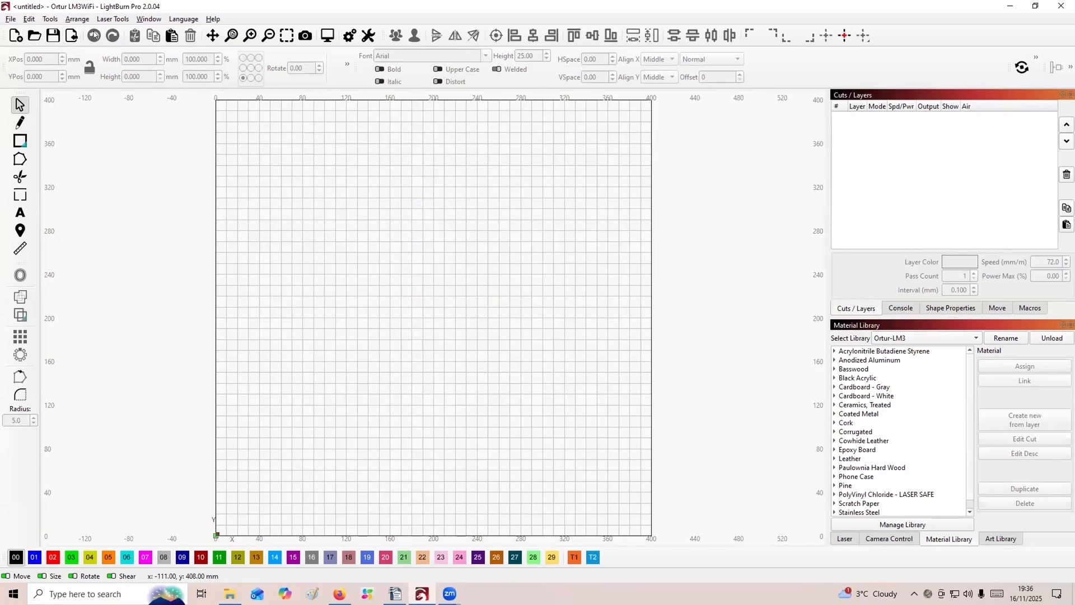
# Review the editor settings and the units and grids settings, leaving them unchanged.
pyautogui.click(28, 19)
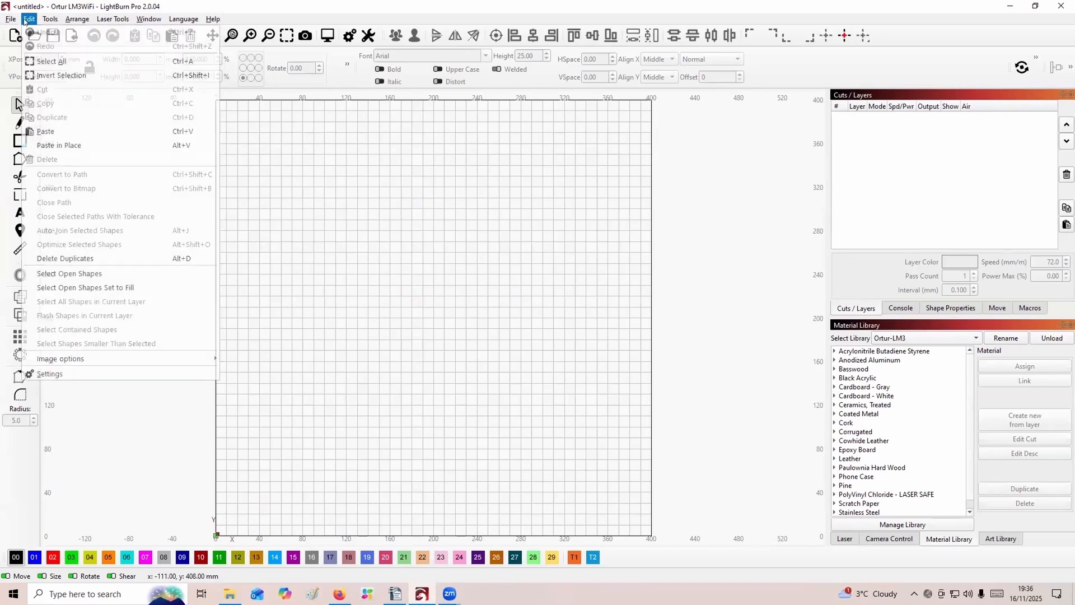
pyautogui.click(57, 374)
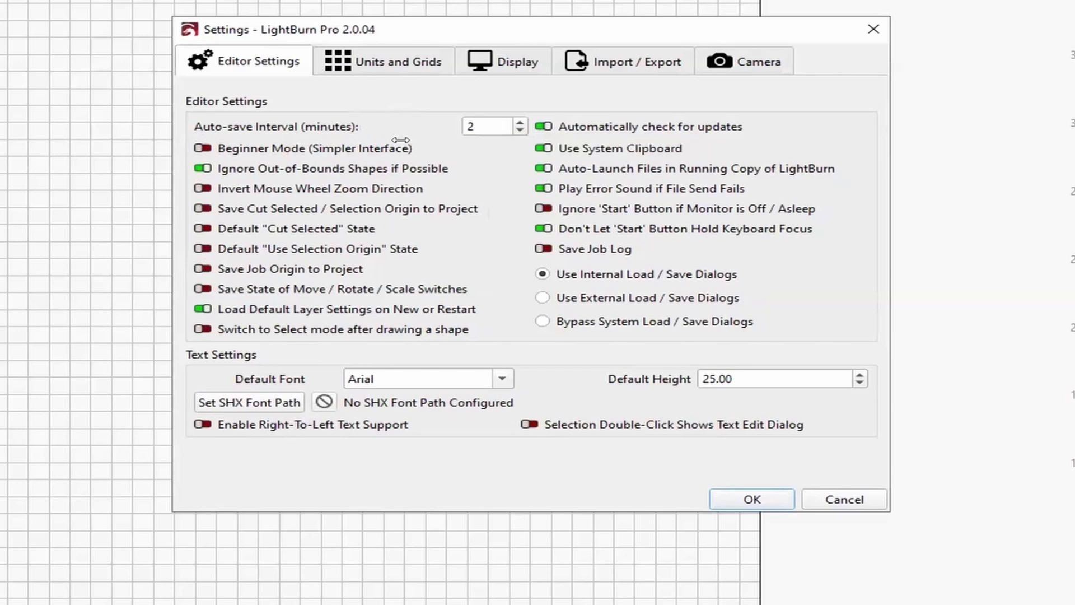
pyautogui.click(381, 60)
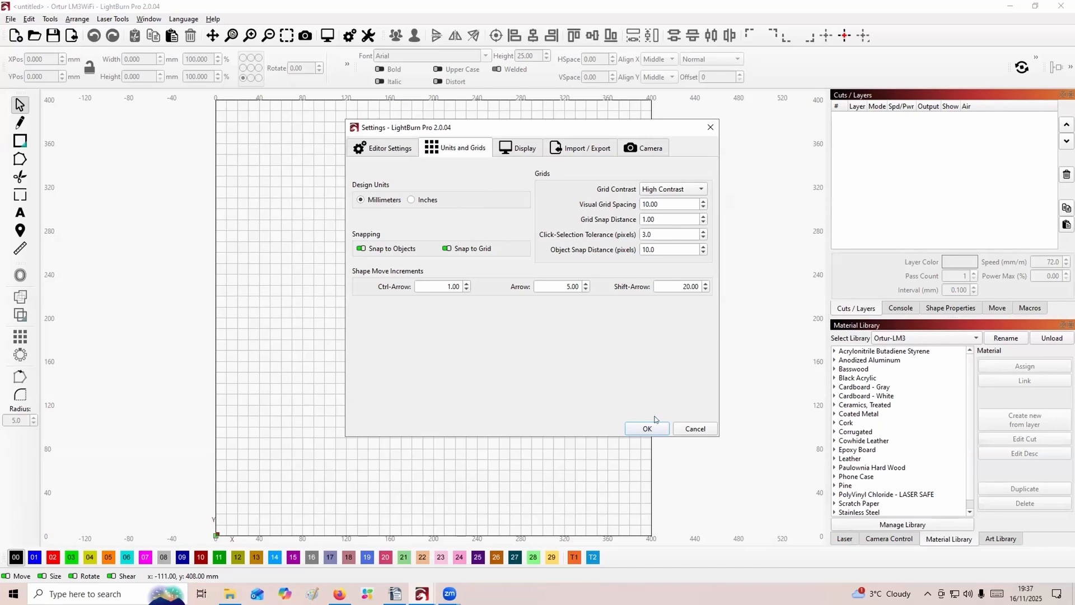
pyautogui.click(683, 433)
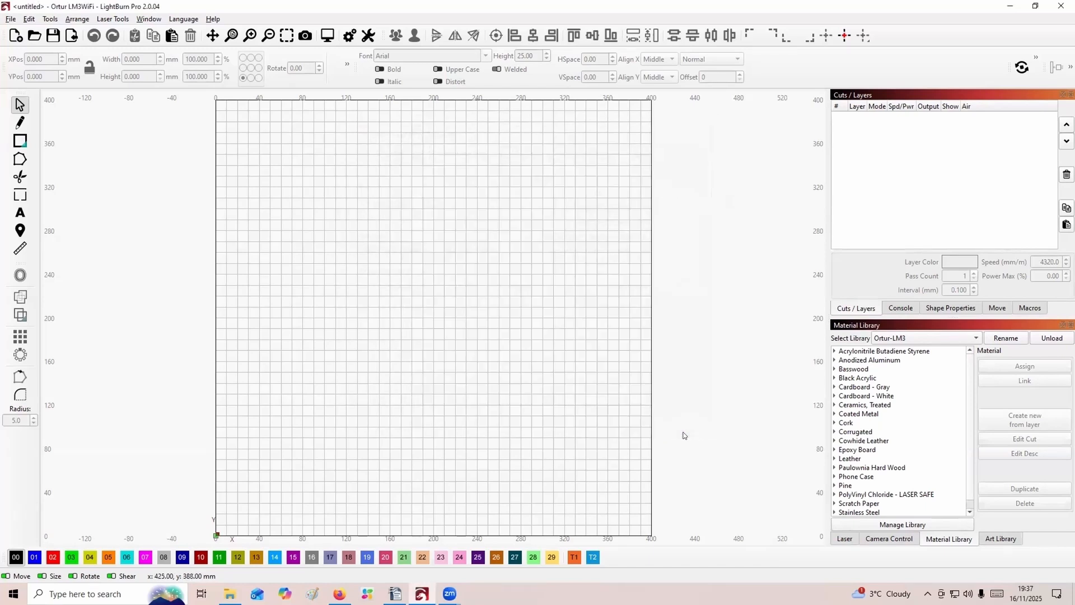
# Check the list of windows and toolbars that can be shown or hidden.
pyautogui.rightClick(911, 33)
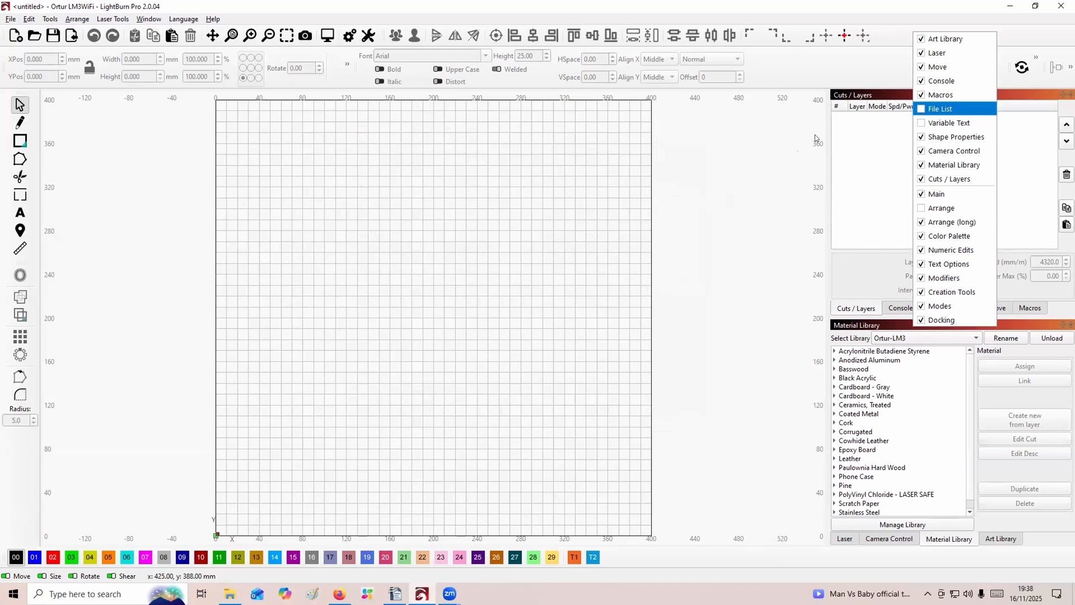
pyautogui.click(692, 200)
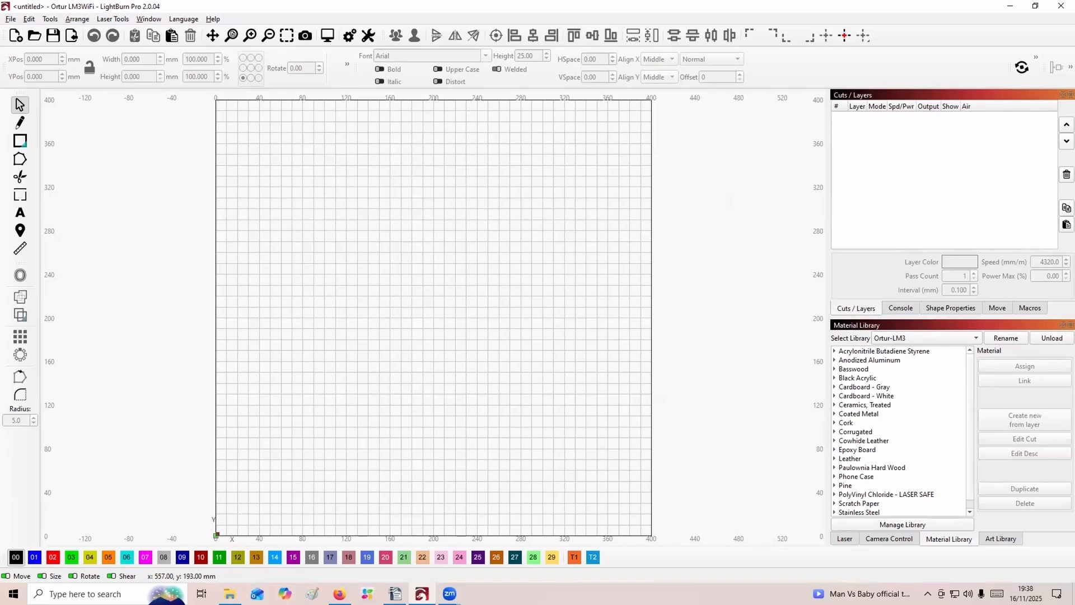
# Show the laser controls and review the cut optimization settings.
pyautogui.click(846, 538)
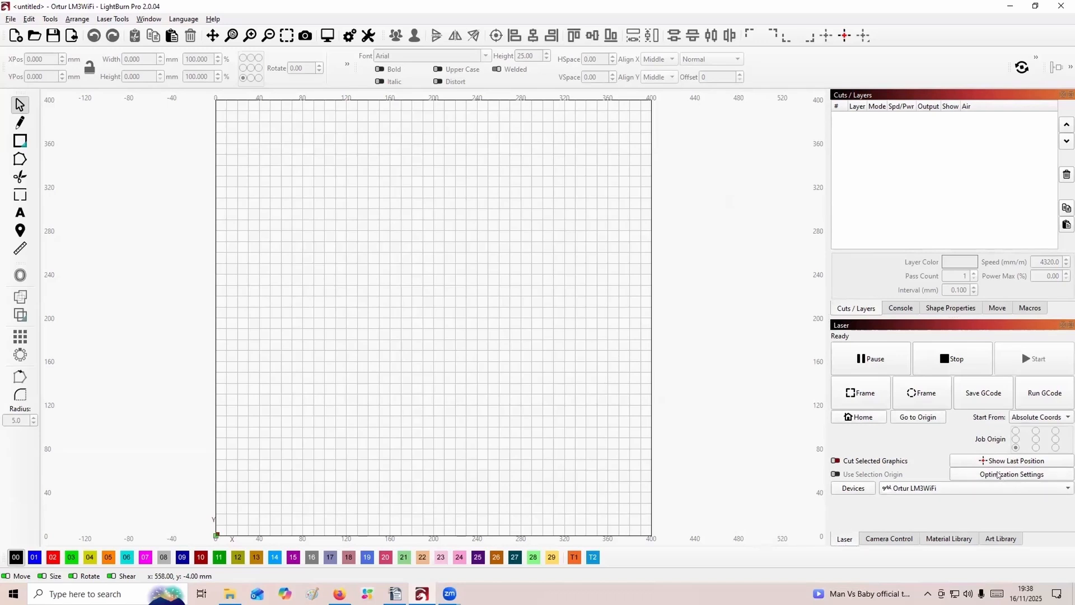
pyautogui.click(989, 475)
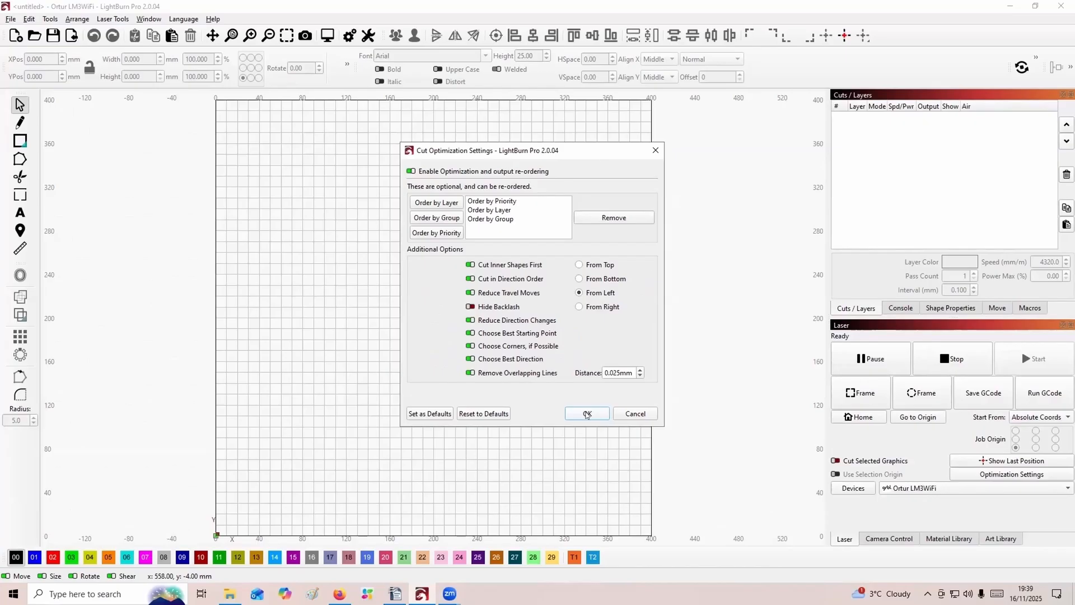
pyautogui.click(639, 463)
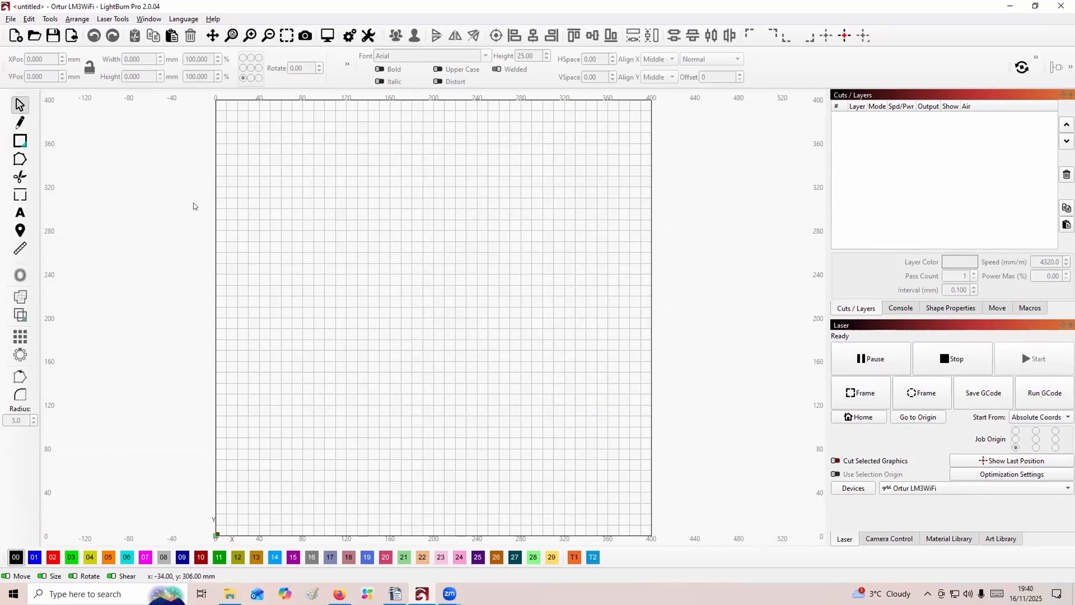
# Draw a rectangle near the workspace origin and set its size to 60 mm wide by 39 mm high.
pyautogui.click(20, 140)
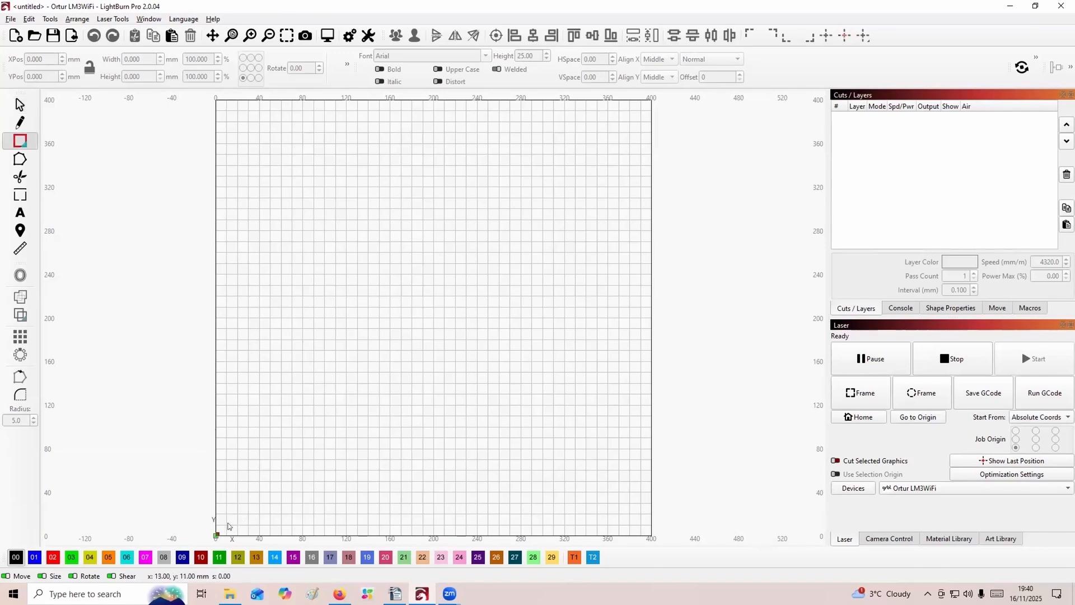
pyautogui.moveTo(240, 511); pyautogui.dragTo(363, 375)
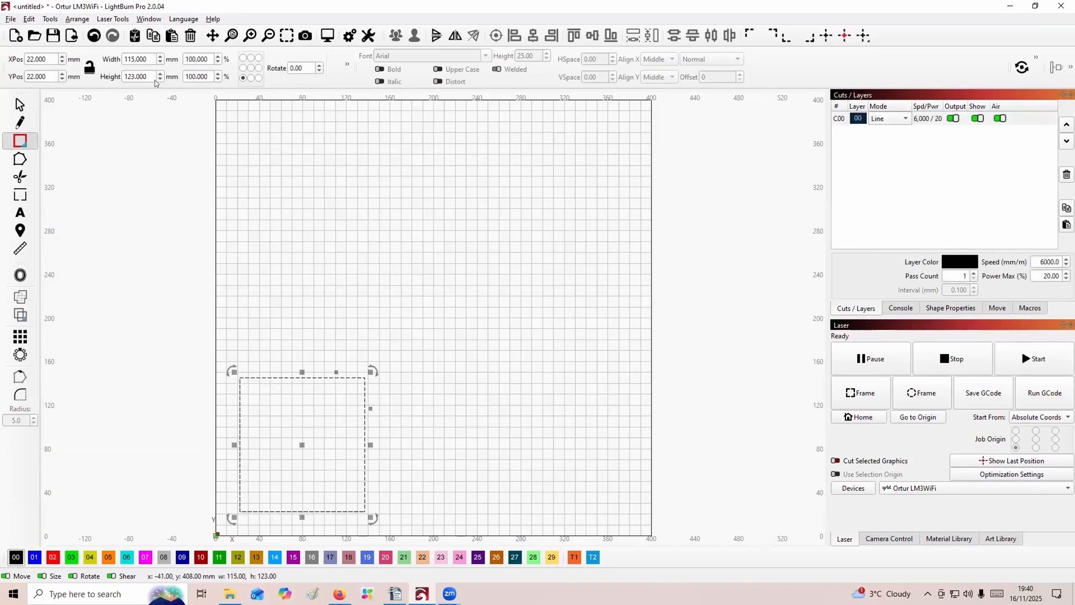
pyautogui.click(148, 55)
pyautogui.write('60')
pyautogui.press('Tab')
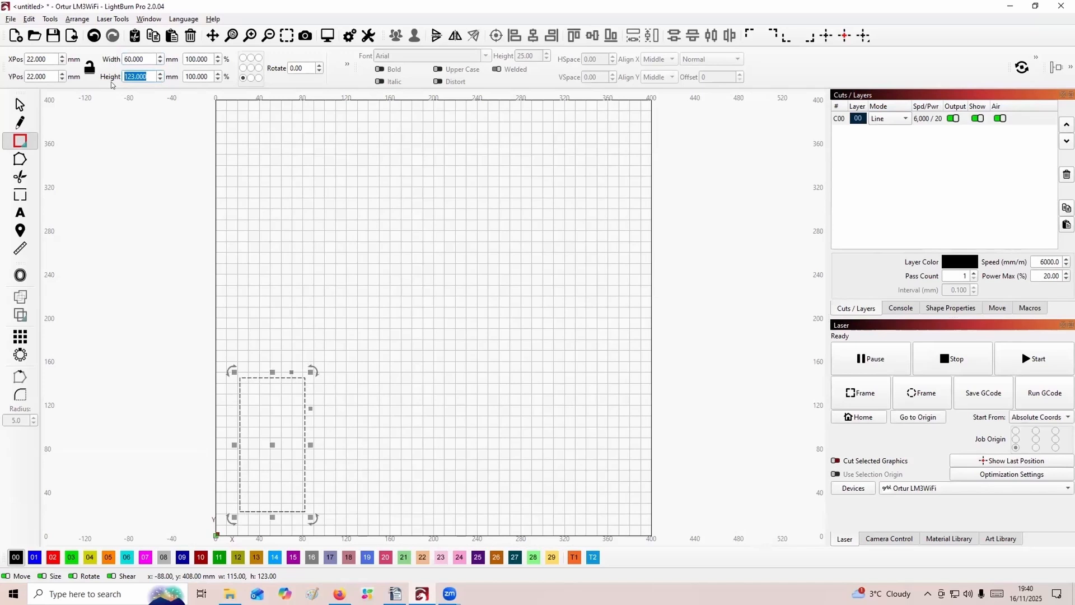
pyautogui.write('39')
pyautogui.press('Return')
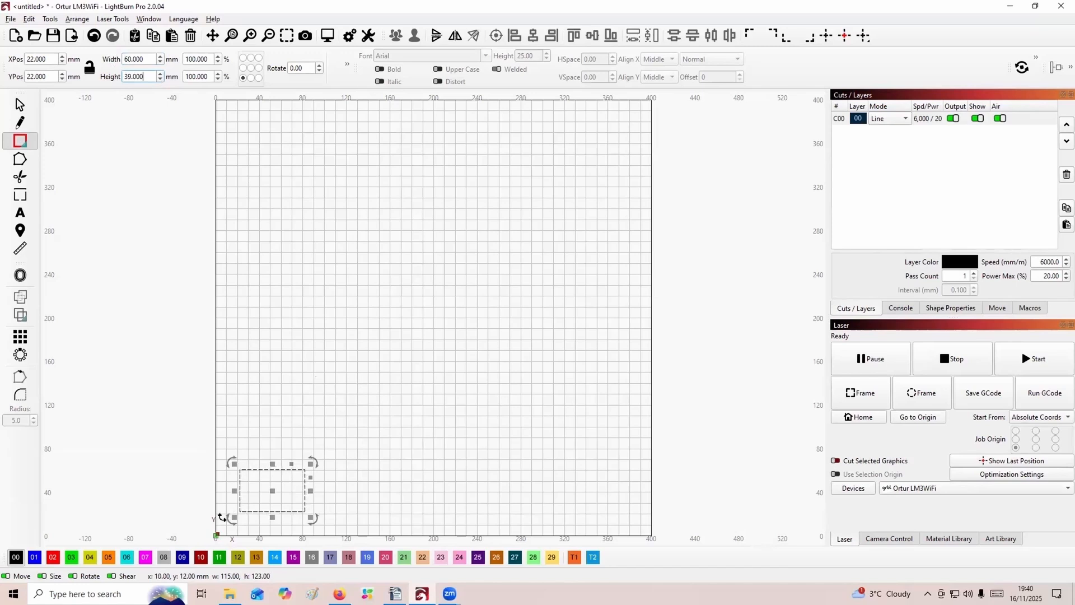
# Position the 60 x 39 mm rectangle at X 10 mm and Y 10 mm, measured from its lower-left corner.
pyautogui.scroll(-2, 235, 518)
pyautogui.scroll(6, 237, 519)
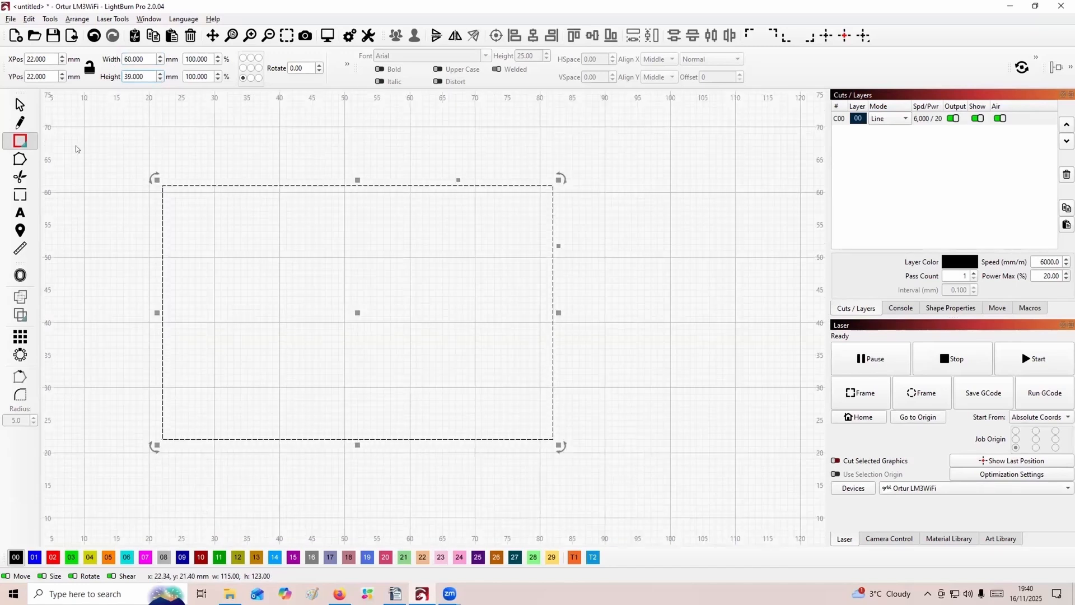
pyautogui.click(46, 58)
pyautogui.click(242, 78)
pyautogui.doubleClick(32, 59)
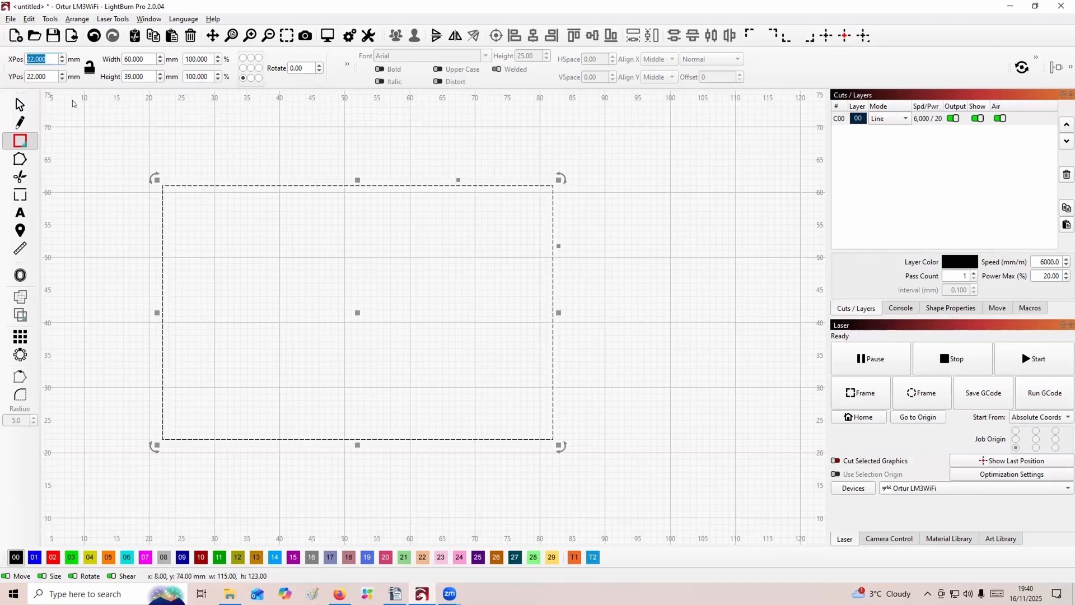
pyautogui.write('10')
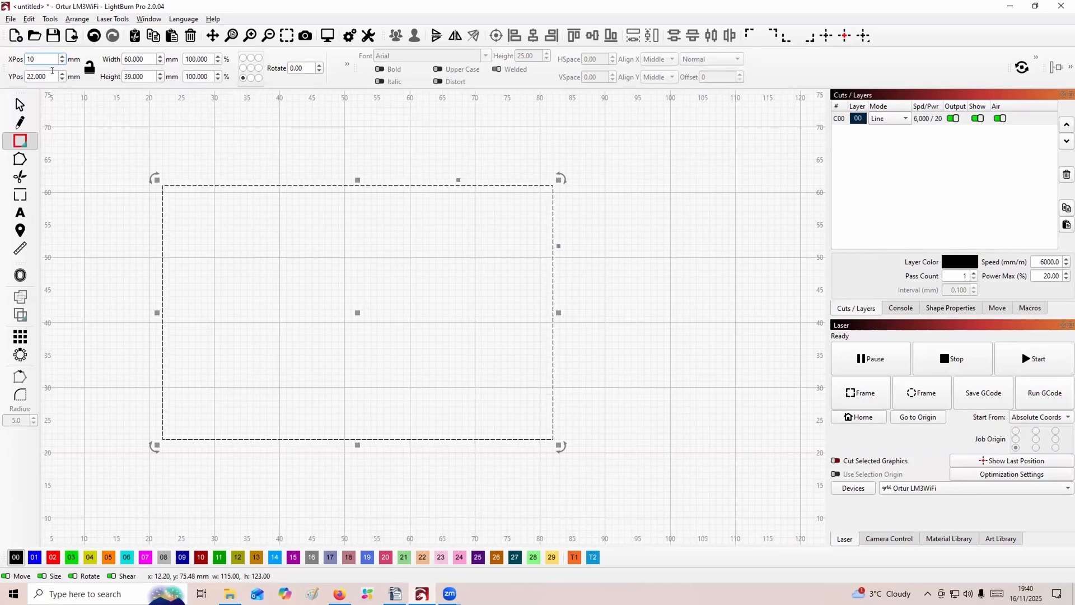
pyautogui.click(27, 76)
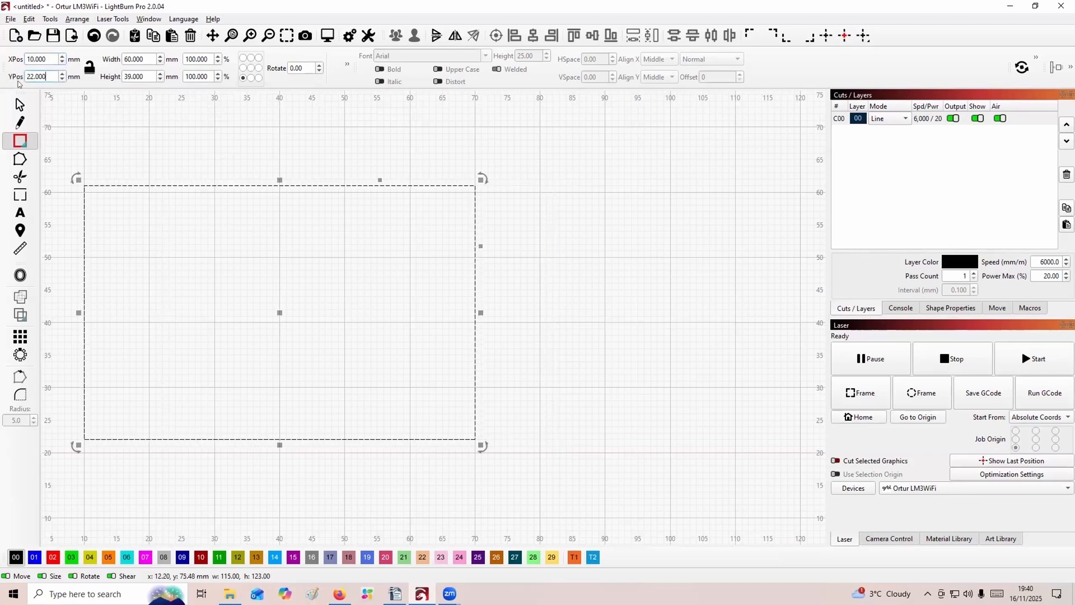
pyautogui.write('10')
pyautogui.press('BackSpace')
pyautogui.press('BackSpace')
pyautogui.scroll(-2, 113, 426)
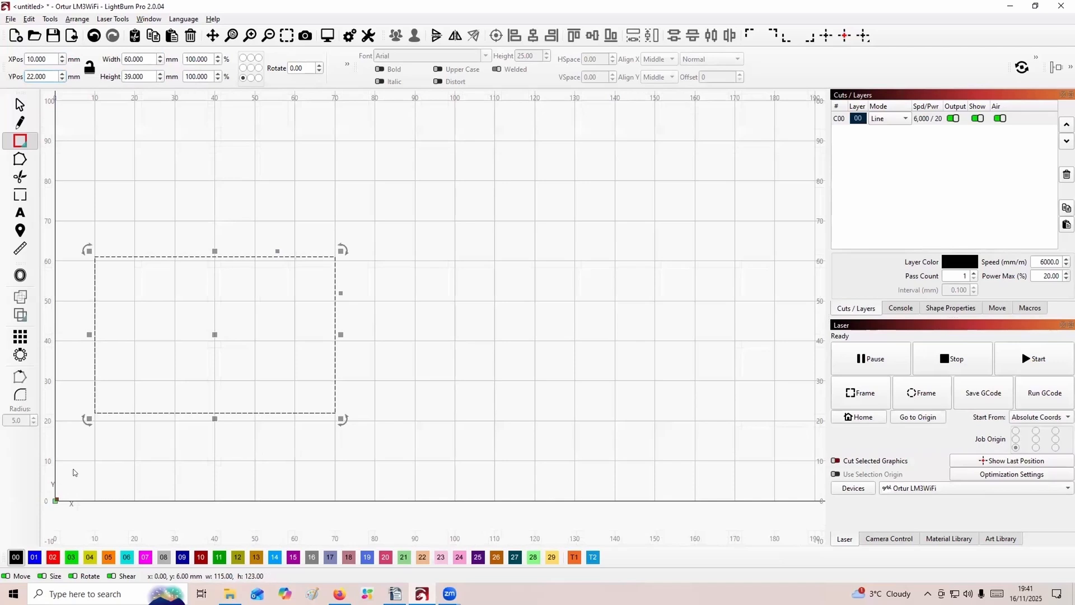
pyautogui.doubleClick(35, 76)
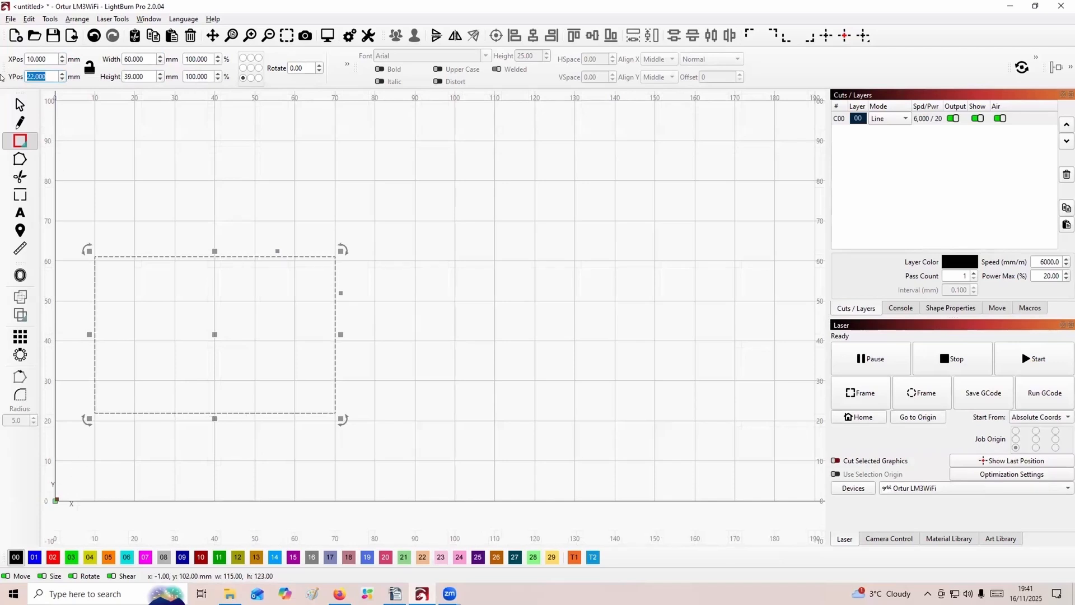
pyautogui.write('10')
pyautogui.press('Return')
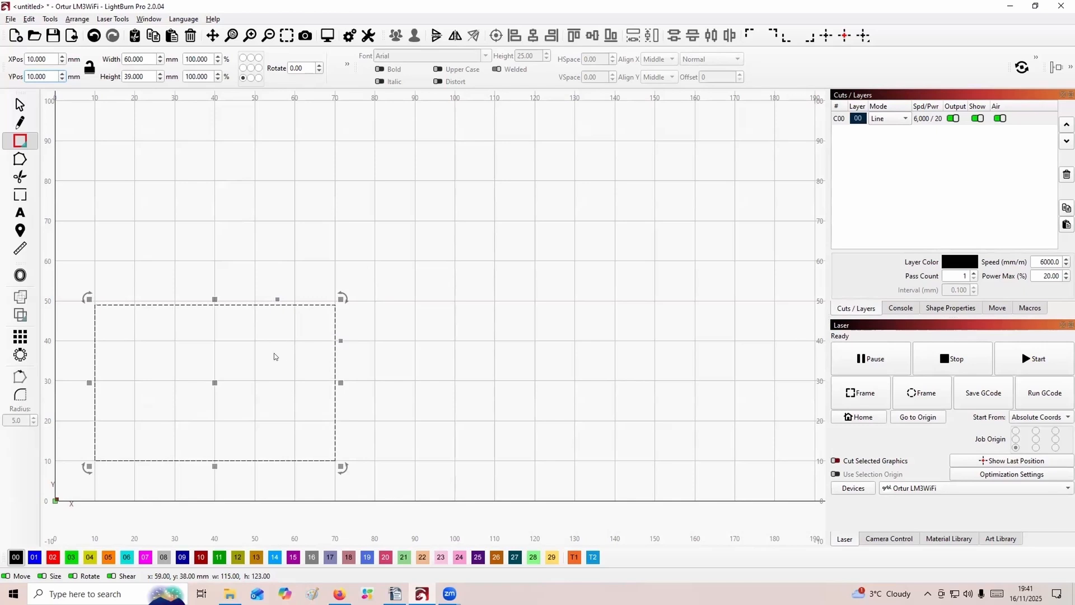
# Draw an upright door rectangle standing on the large rectangle's lower edge, right of its middle, and size it 12 mm wide by 26 mm high.
pyautogui.click(20, 141)
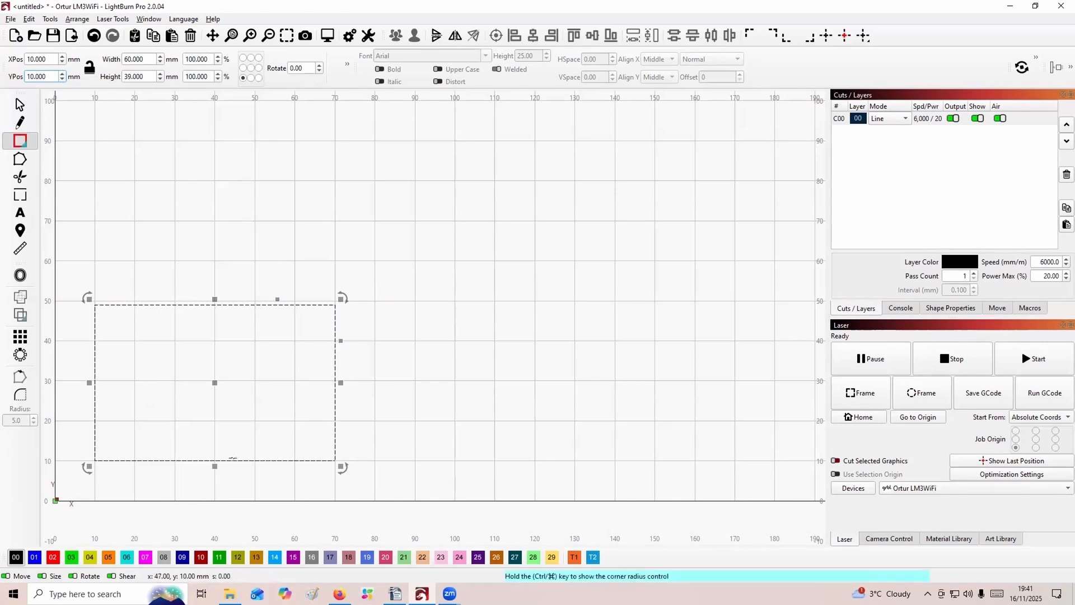
pyautogui.moveTo(236, 461)
pyautogui.mouseDown()
pyautogui.moveTo(235, 355)
pyautogui.moveTo(291, 361)
pyautogui.mouseUp()
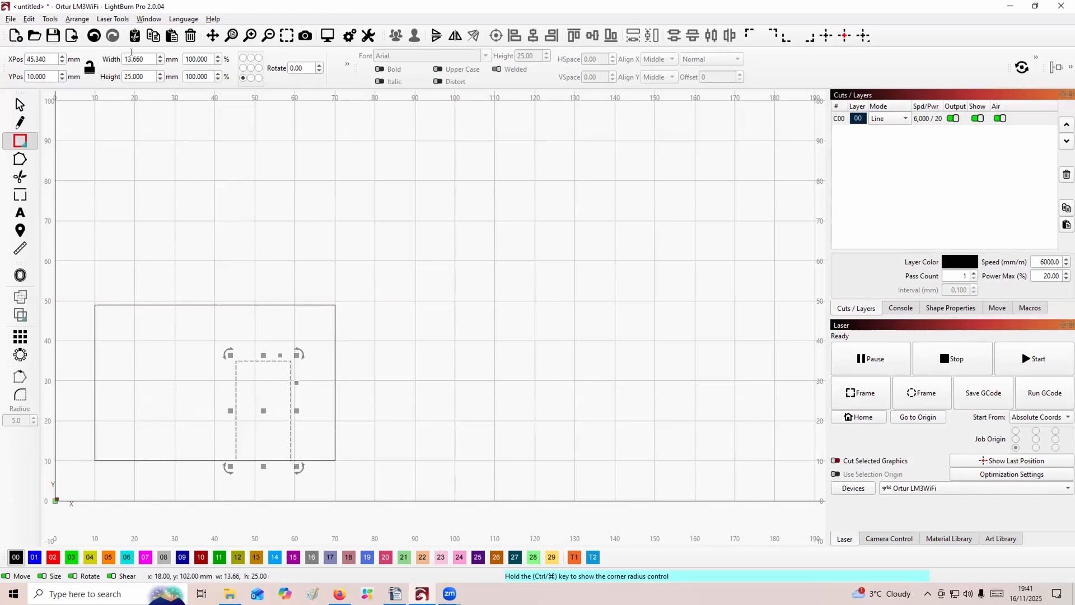
pyautogui.moveTo(133, 59); pyautogui.dragTo(122, 58)
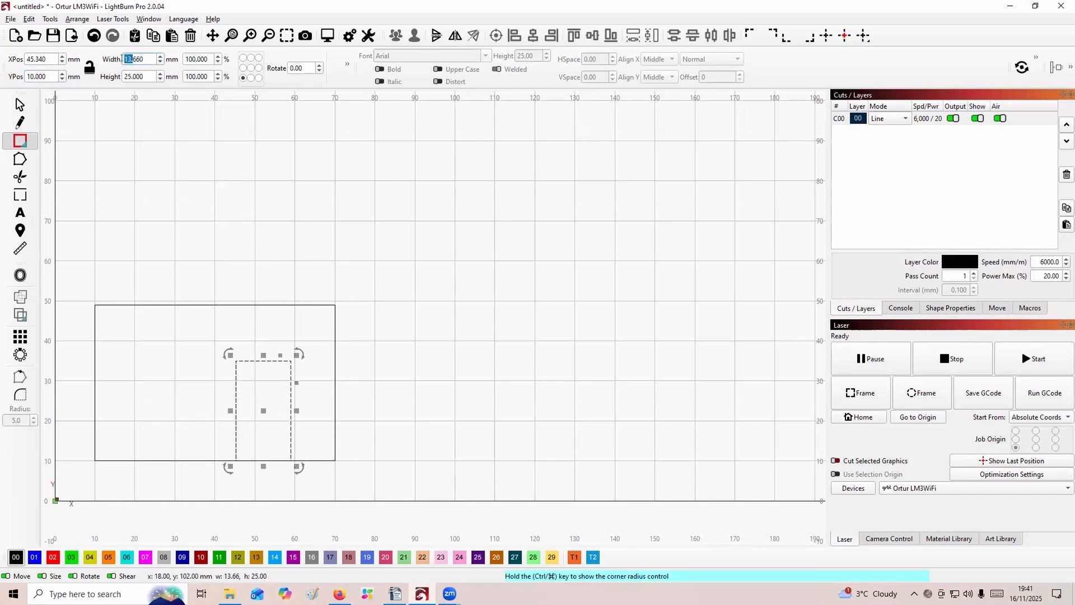
pyautogui.doubleClick(142, 59)
pyautogui.write('12')
pyautogui.press('Return')
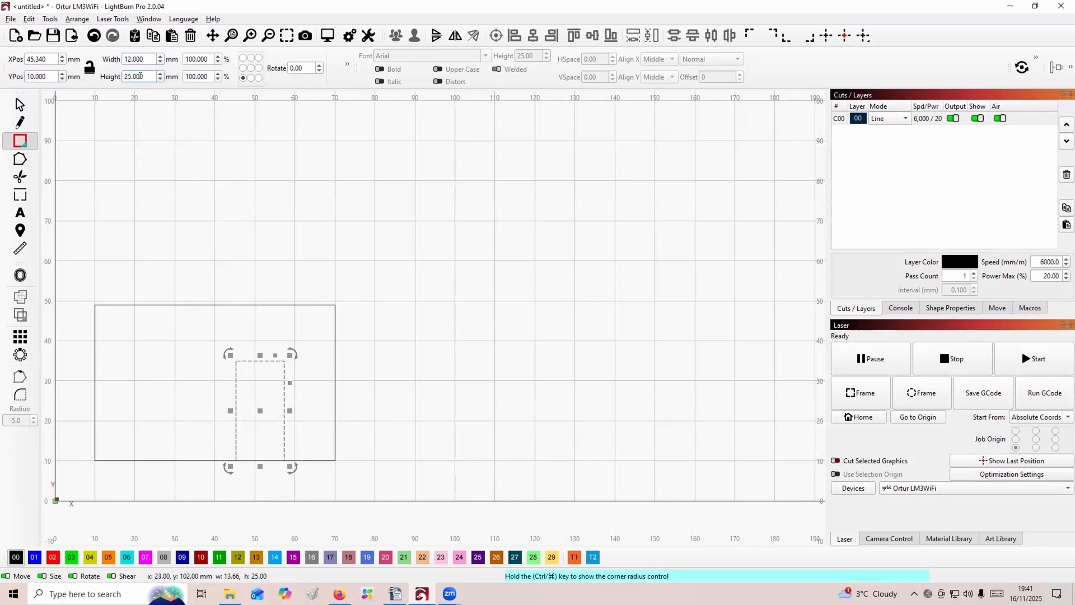
pyautogui.moveTo(141, 73); pyautogui.dragTo(120, 76)
pyautogui.write('26')
pyautogui.click(191, 394)
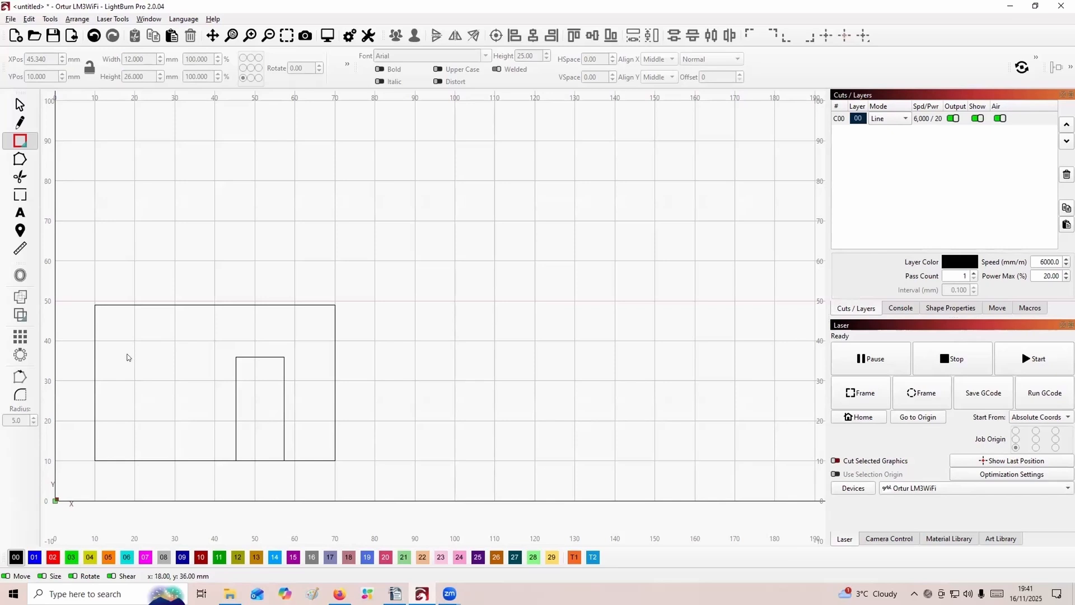
# Draw a window rectangle to the left of the door, inside the large rectangle, and size it 20 mm wide by 15 mm high.
pyautogui.moveTo(128, 357); pyautogui.dragTo(219, 409)
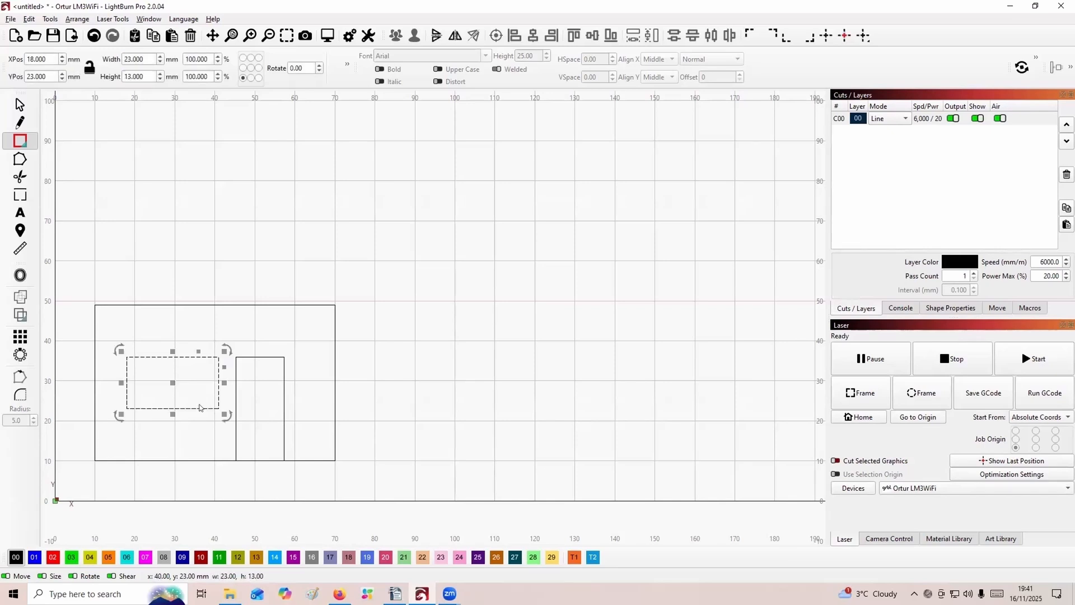
pyautogui.doubleClick(140, 59)
pyautogui.write('20')
pyautogui.doubleClick(140, 76)
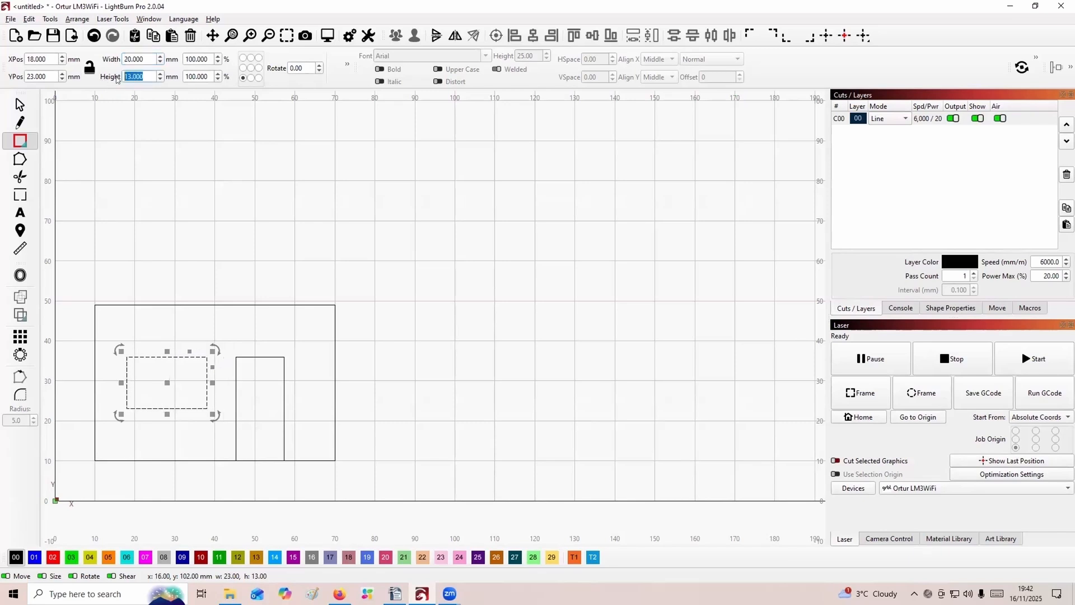
pyautogui.write('15')
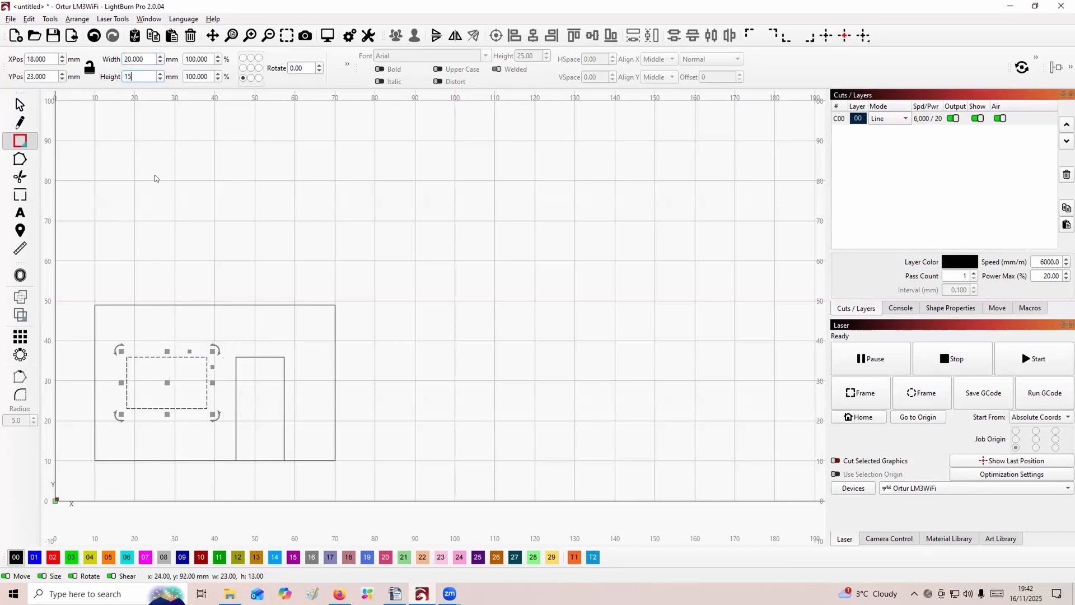
pyautogui.press('Return')
pyautogui.click(154, 247)
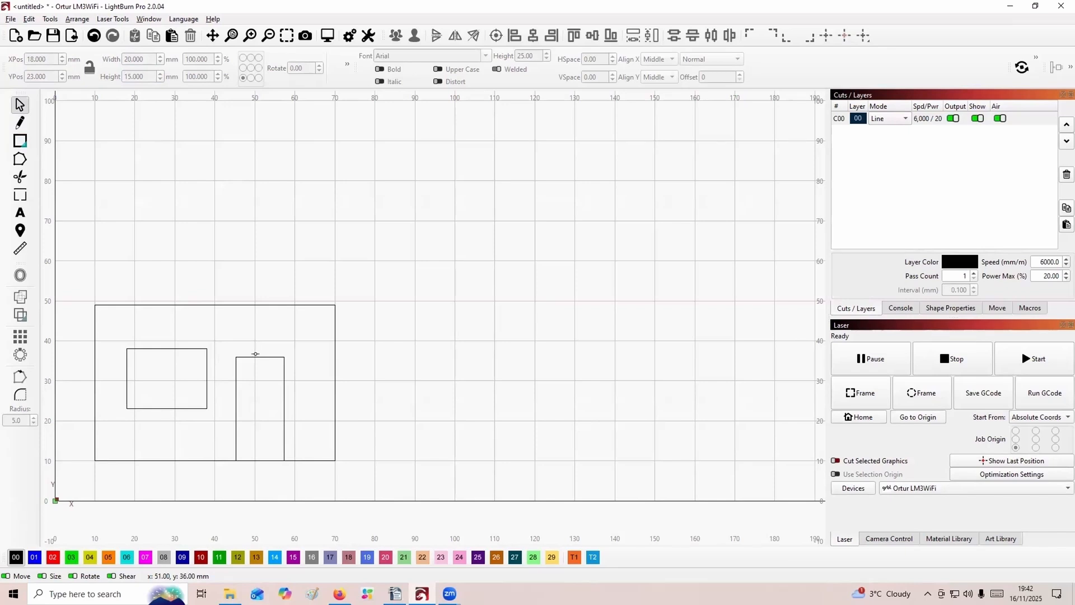
# Move the door rectangle to an X position of 48 mm.
pyautogui.click(256, 354)
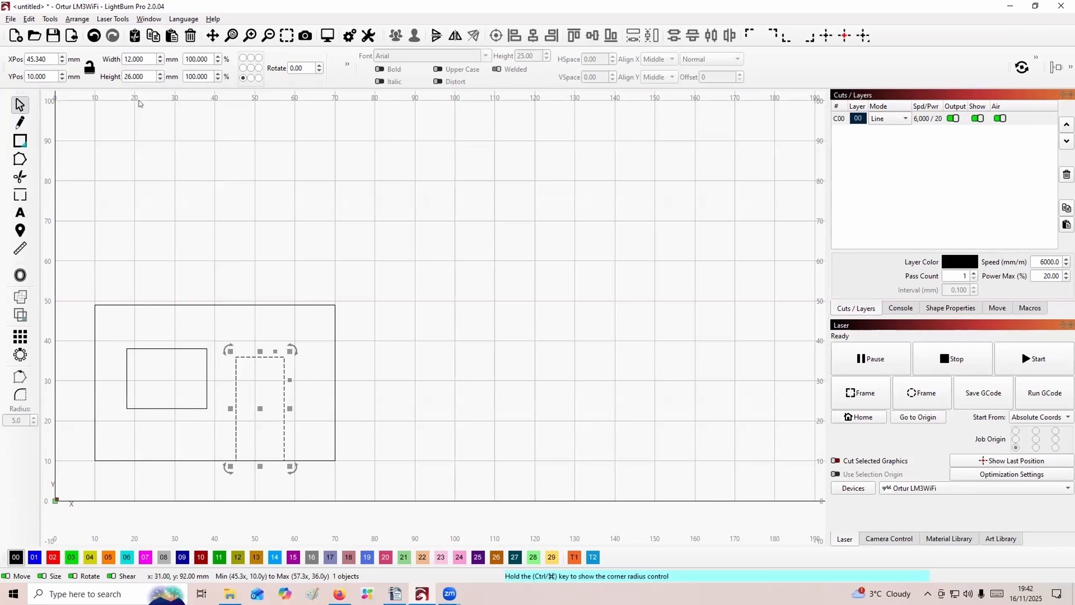
pyautogui.doubleClick(45, 59)
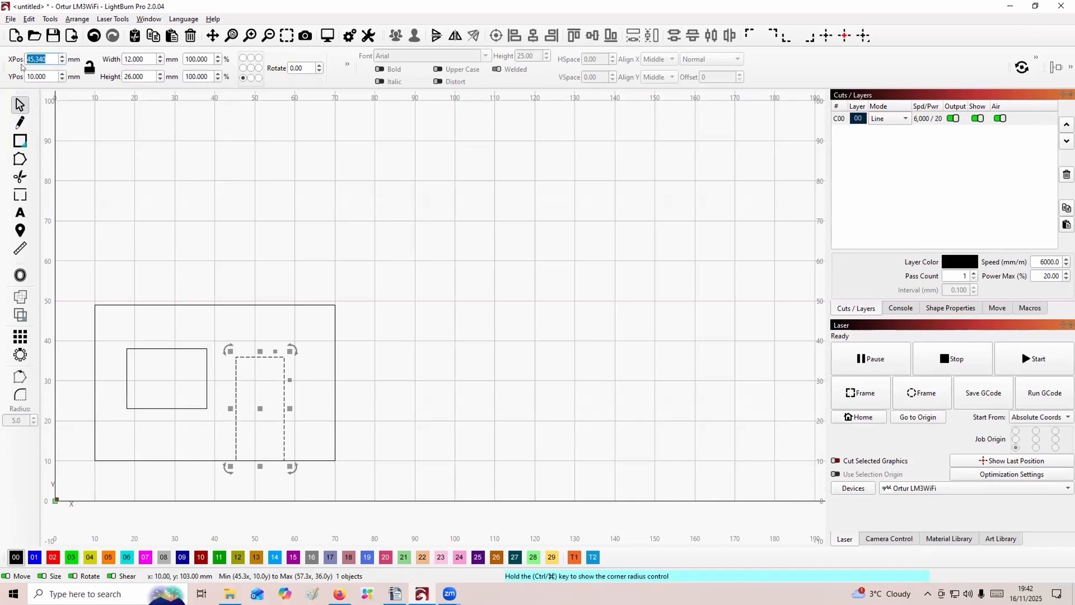
pyautogui.write('48')
pyautogui.press('Return')
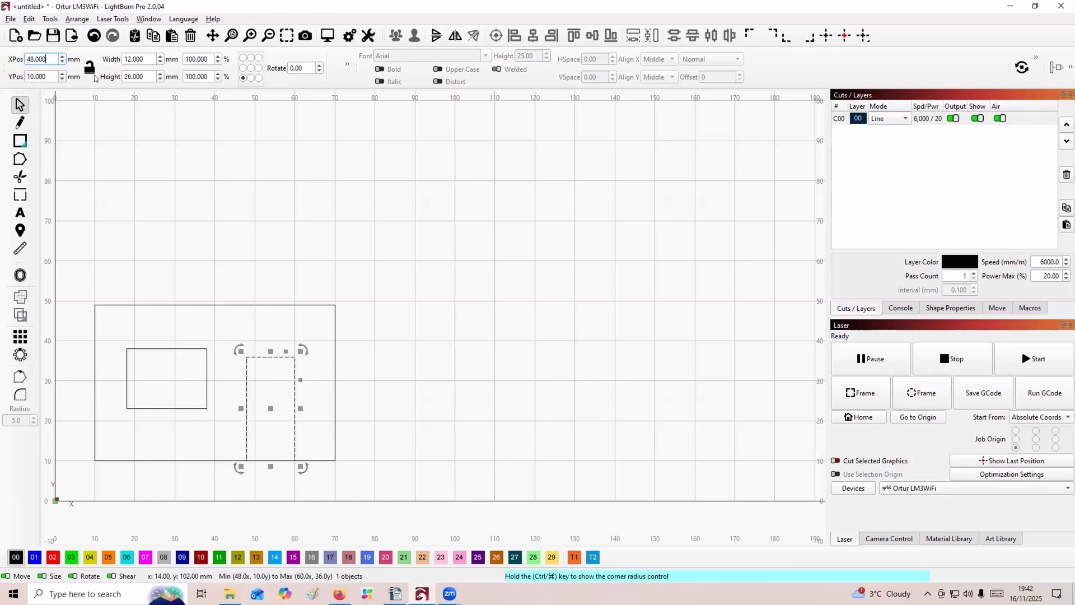
# Align the top edge of the window rectangle with the top edge of the door rectangle.
pyautogui.click(165, 348)
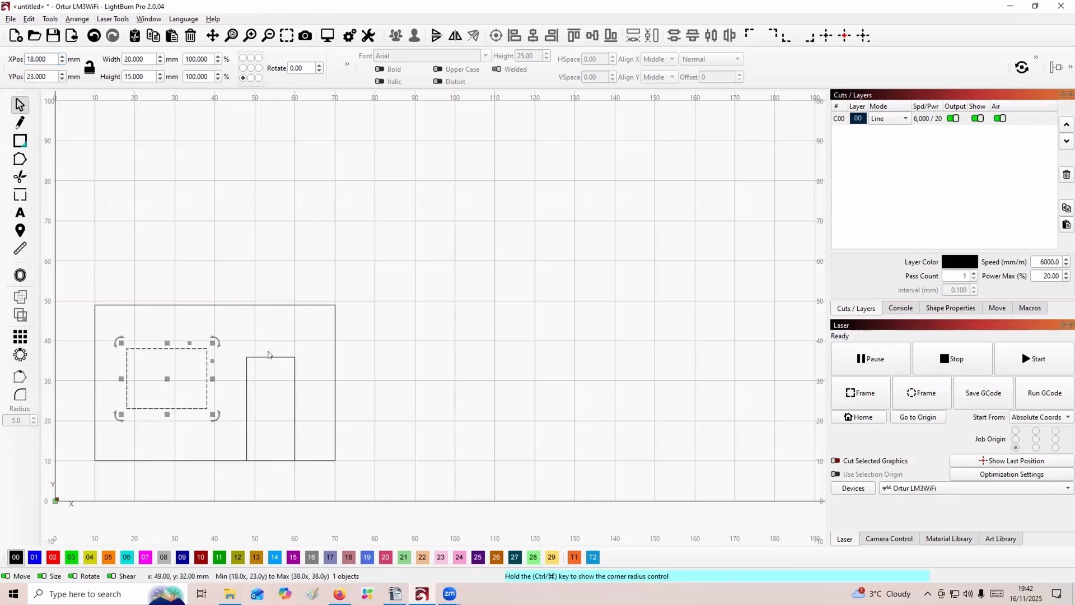
pyautogui.click(244, 384)
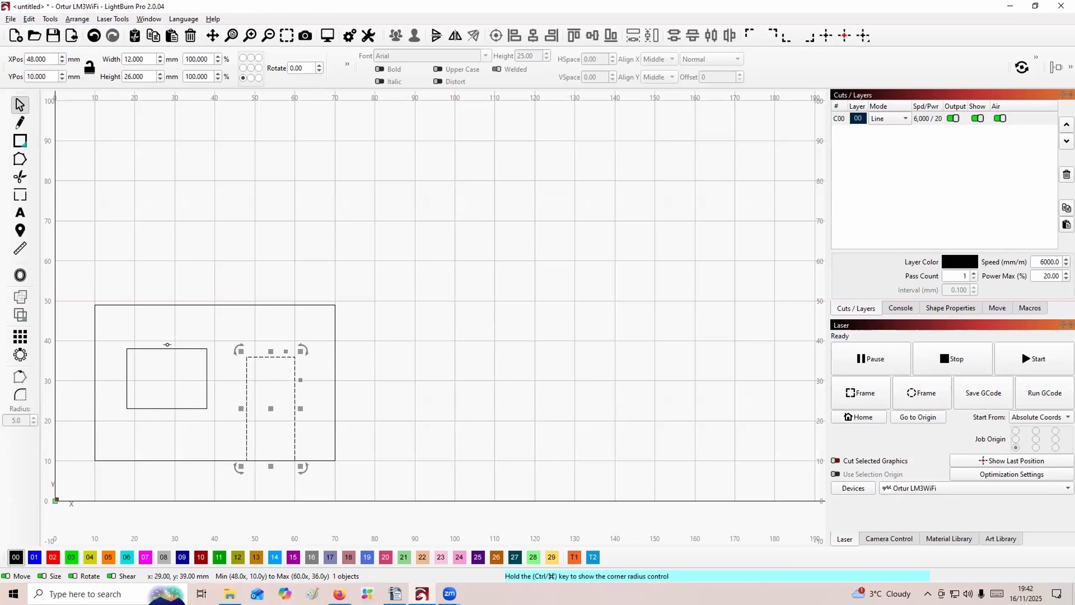
pyautogui.click(166, 346)
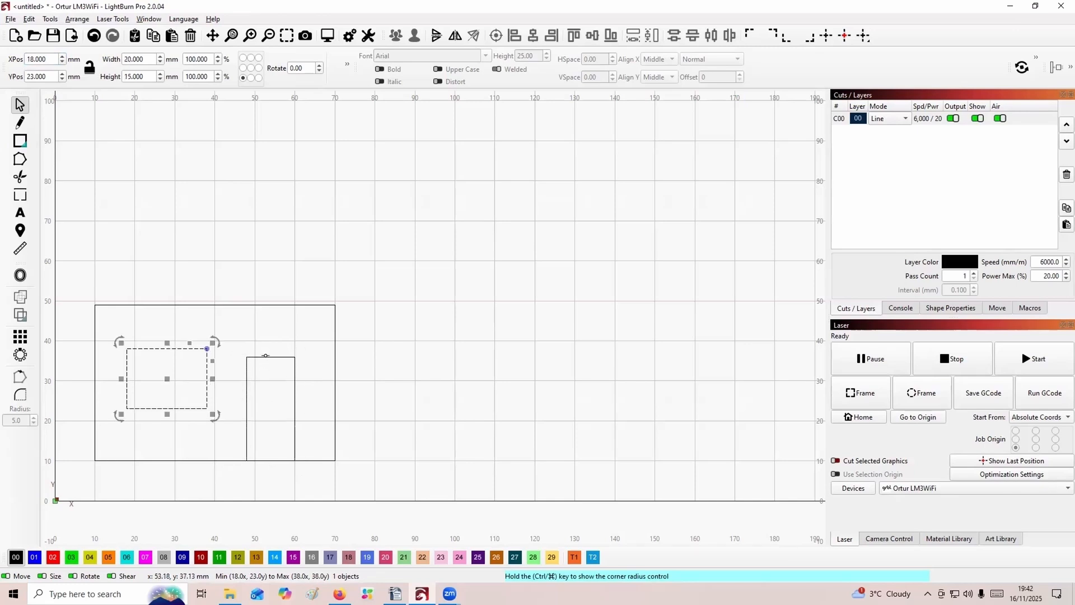
pyautogui.keyDown('shift'); pyautogui.click(266, 357); pyautogui.keyUp('shift')
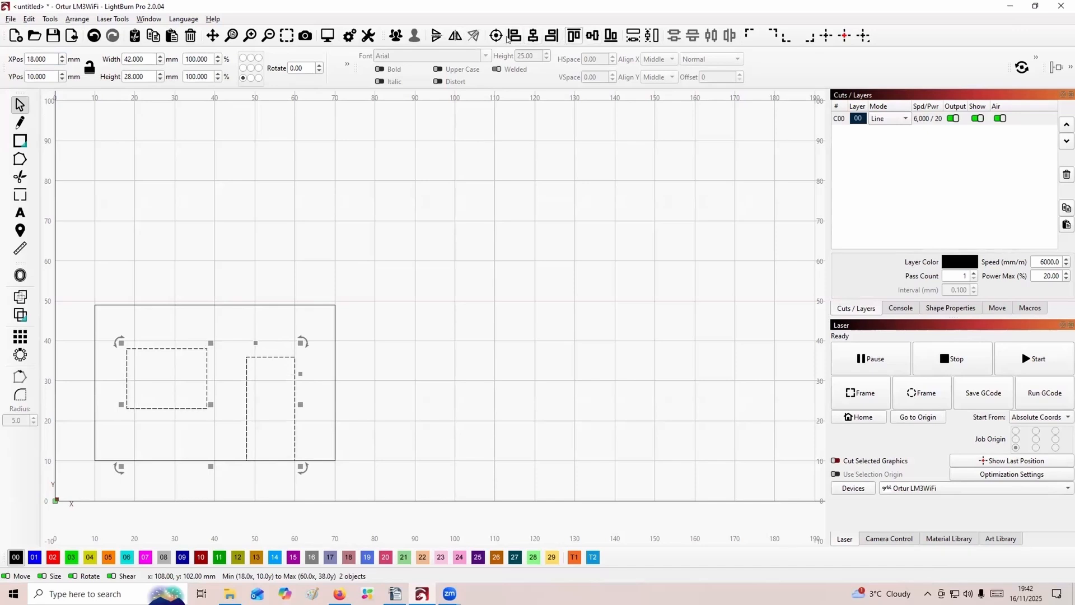
pyautogui.click(573, 36)
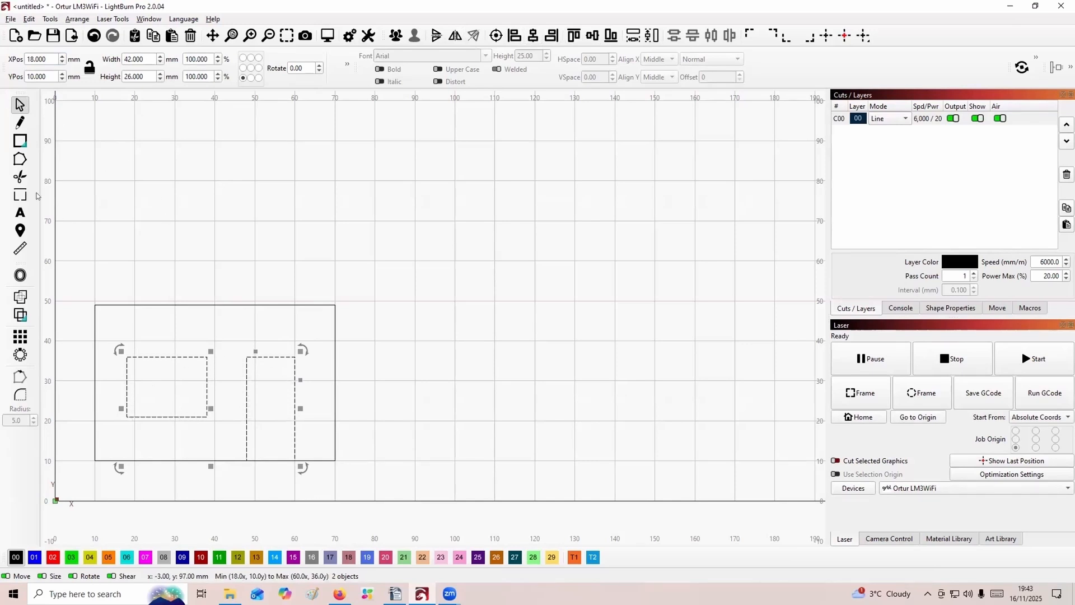
pyautogui.click(108, 229)
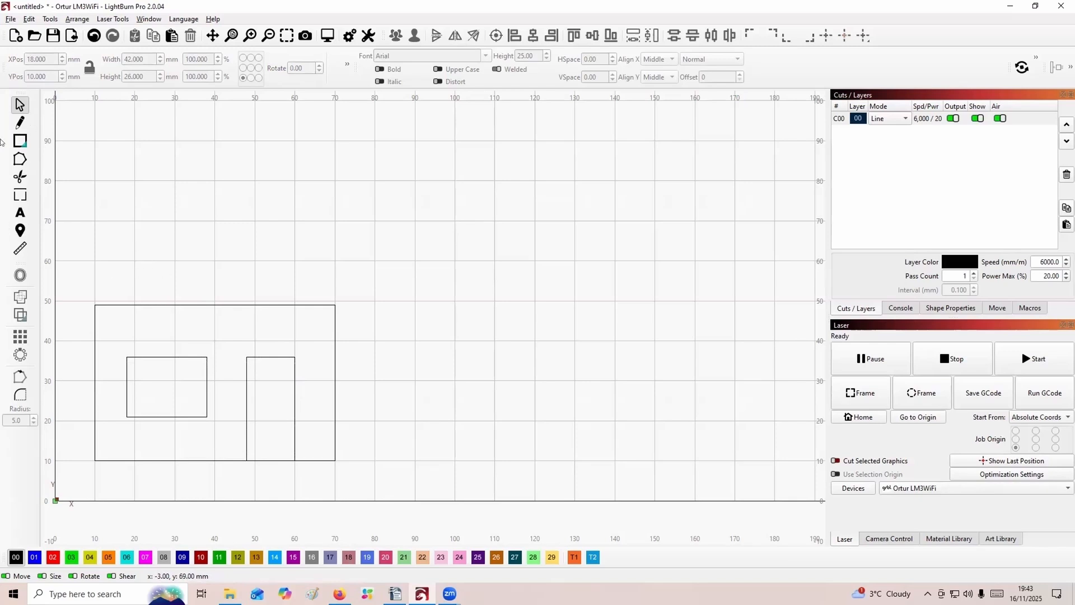
# Draw a lintel rectangle resting on the window's top edge, 24 mm wide, and set its height to 2 mm.
pyautogui.click(18, 138)
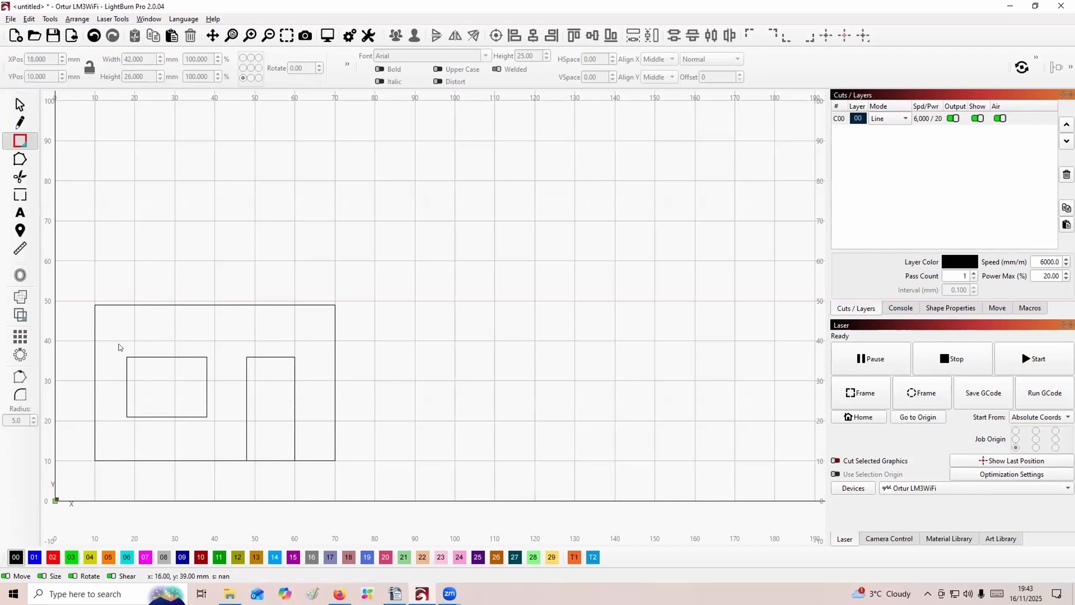
pyautogui.moveTo(118, 344); pyautogui.dragTo(214, 357)
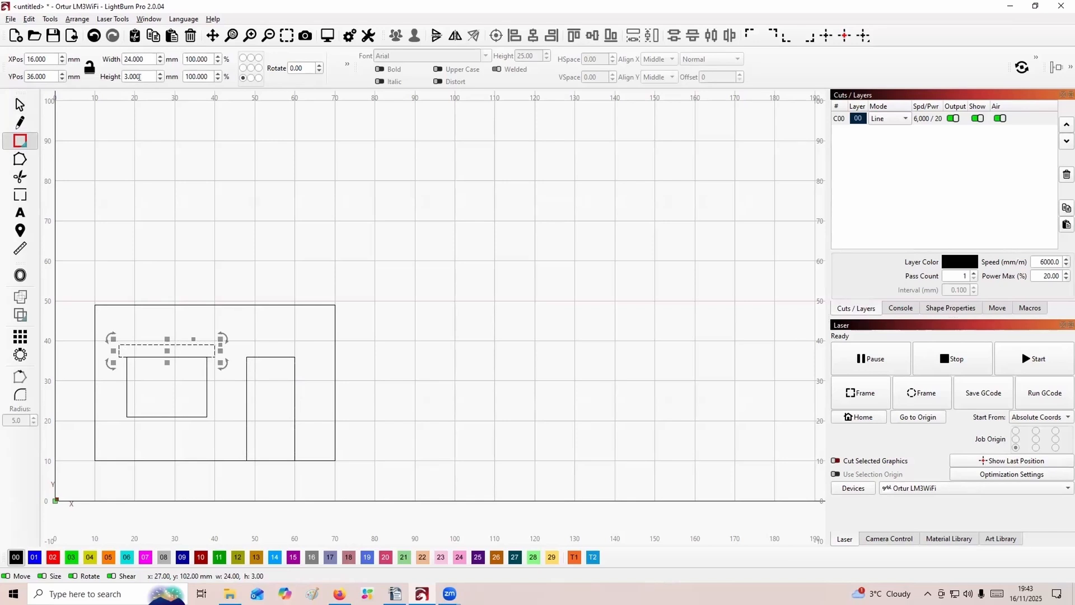
pyautogui.moveTo(140, 76); pyautogui.dragTo(123, 77)
pyautogui.write('2')
pyautogui.press('Return')
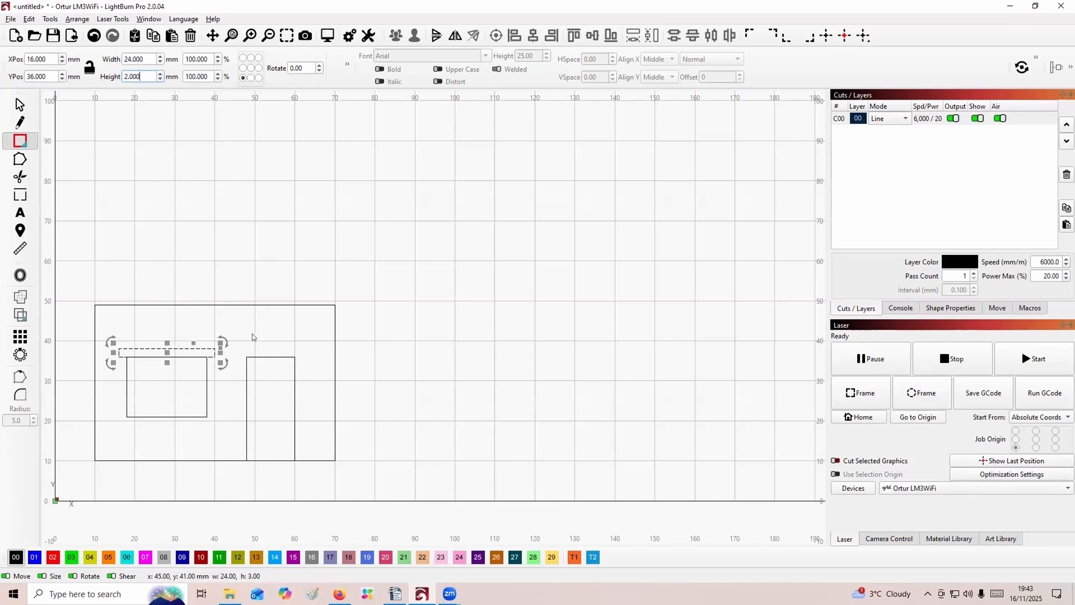
# Draw a lintel rectangle 14 mm wide by 2 mm high on the door's top edge, overhanging both sides equally.
pyautogui.moveTo(243, 348); pyautogui.dragTo(299, 356)
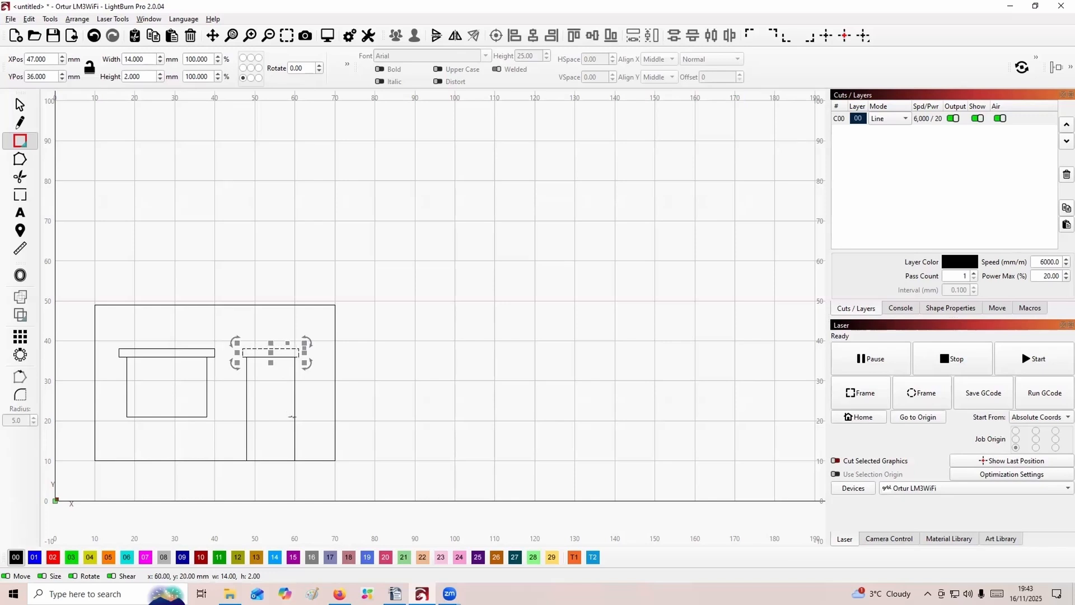
pyautogui.keyDown('shift'); pyautogui.click(292, 416); pyautogui.keyUp('shift')
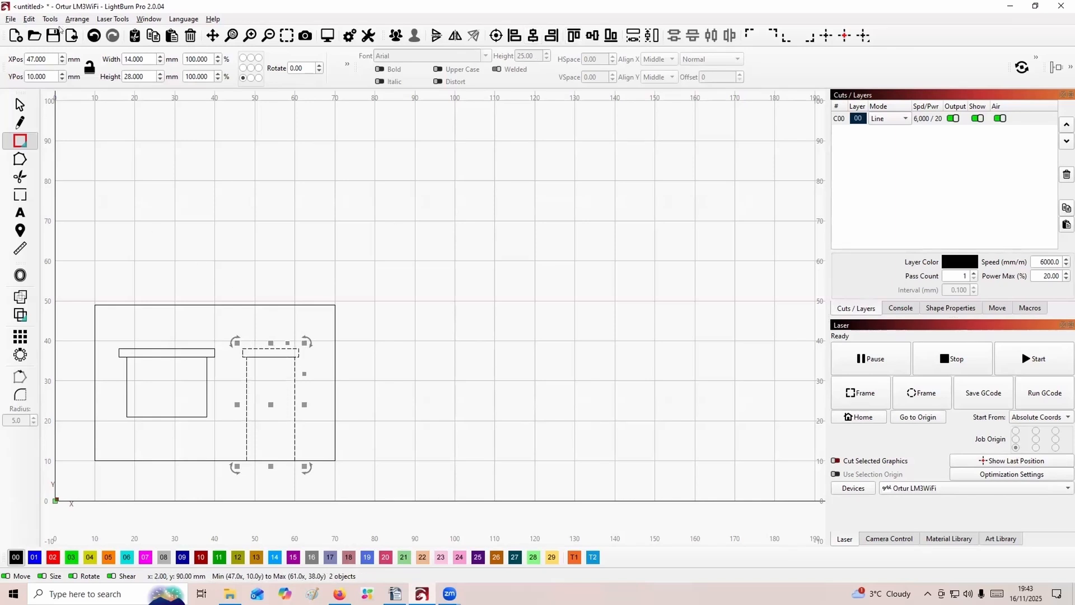
pyautogui.click(19, 105)
pyautogui.click(254, 263)
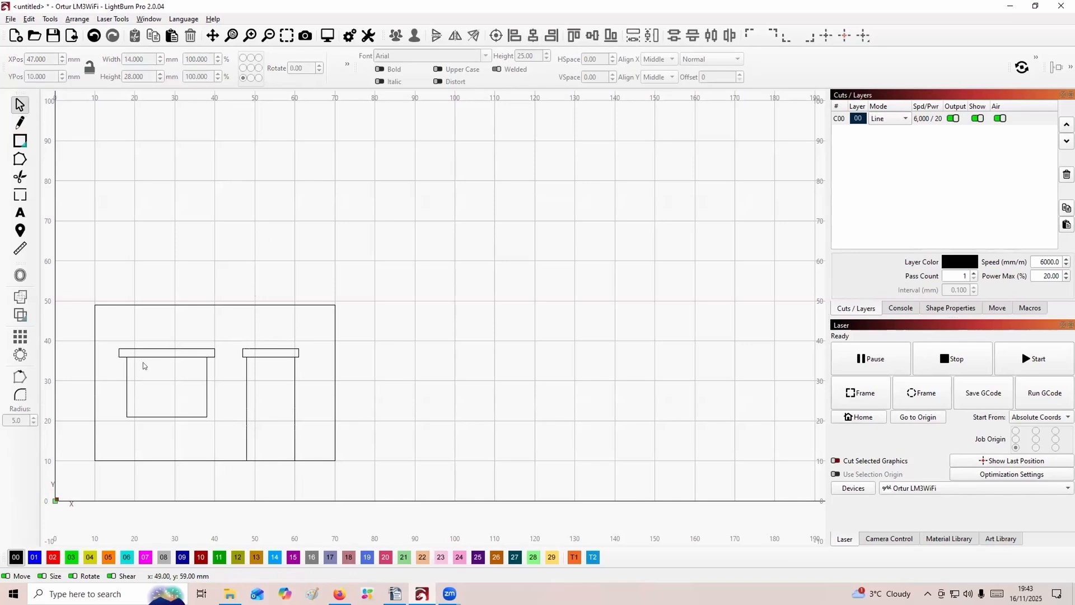
# Draw a sill rectangle beneath the window and size it 24 mm wide by 2 mm high.
pyautogui.click(20, 140)
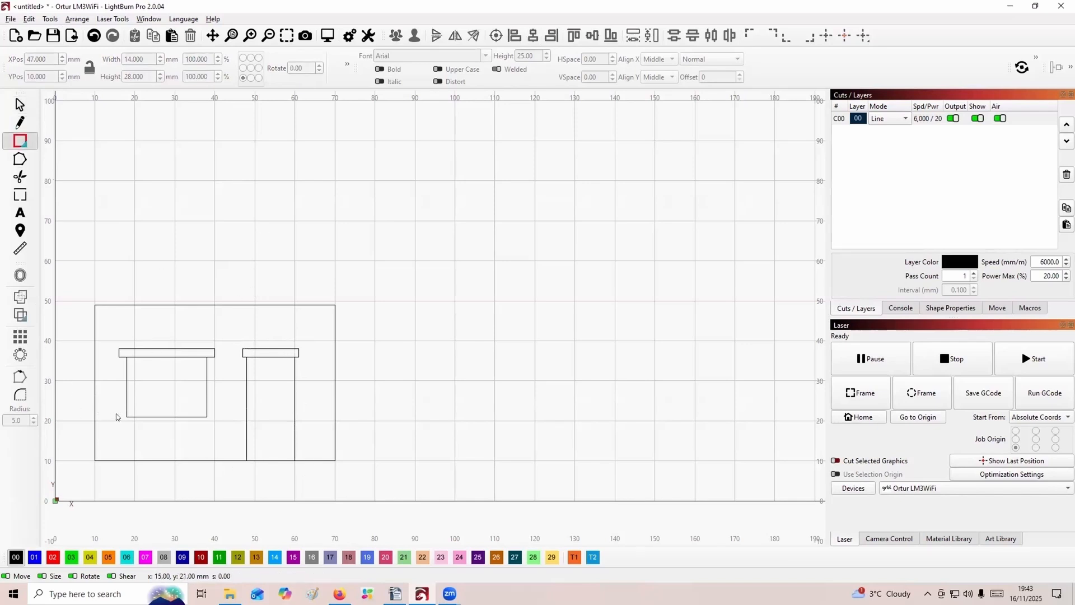
pyautogui.moveTo(116, 416); pyautogui.dragTo(217, 429)
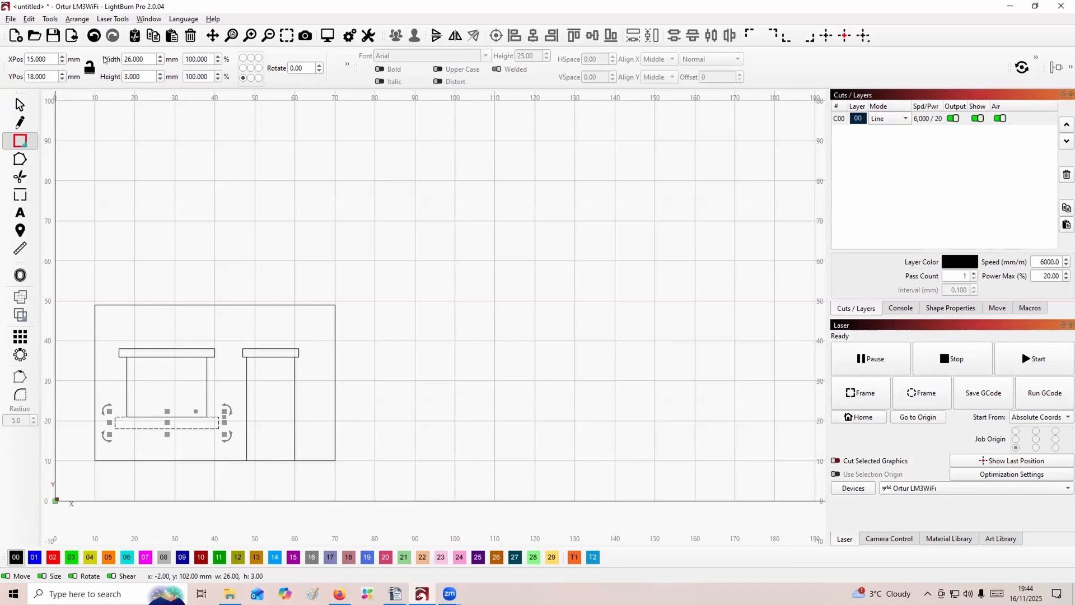
pyautogui.doubleClick(147, 58)
pyautogui.write('24')
pyautogui.doubleClick(140, 76)
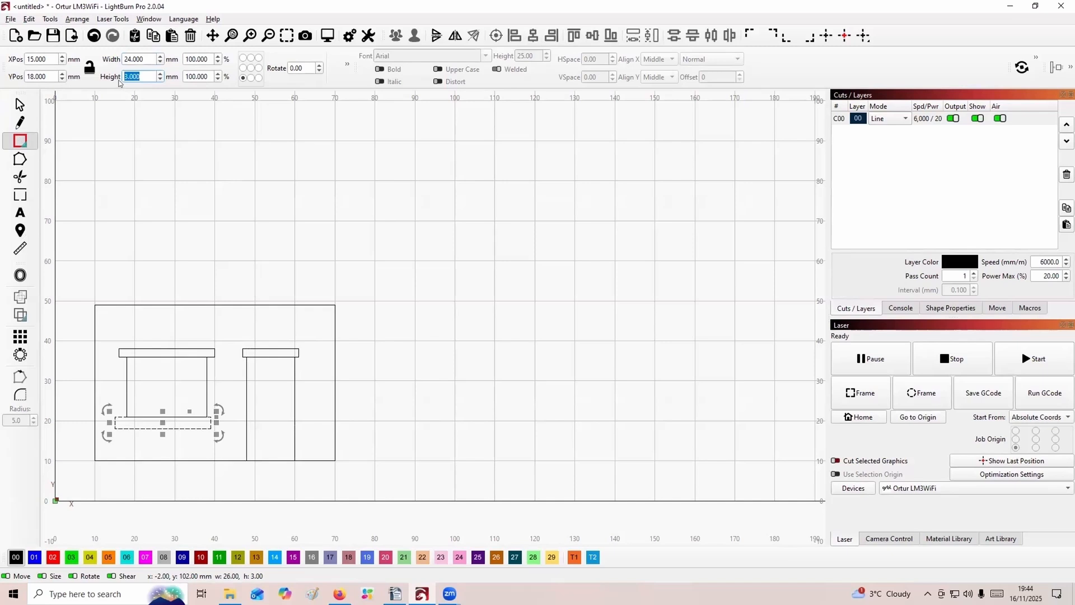
pyautogui.write('2')
pyautogui.click(137, 179)
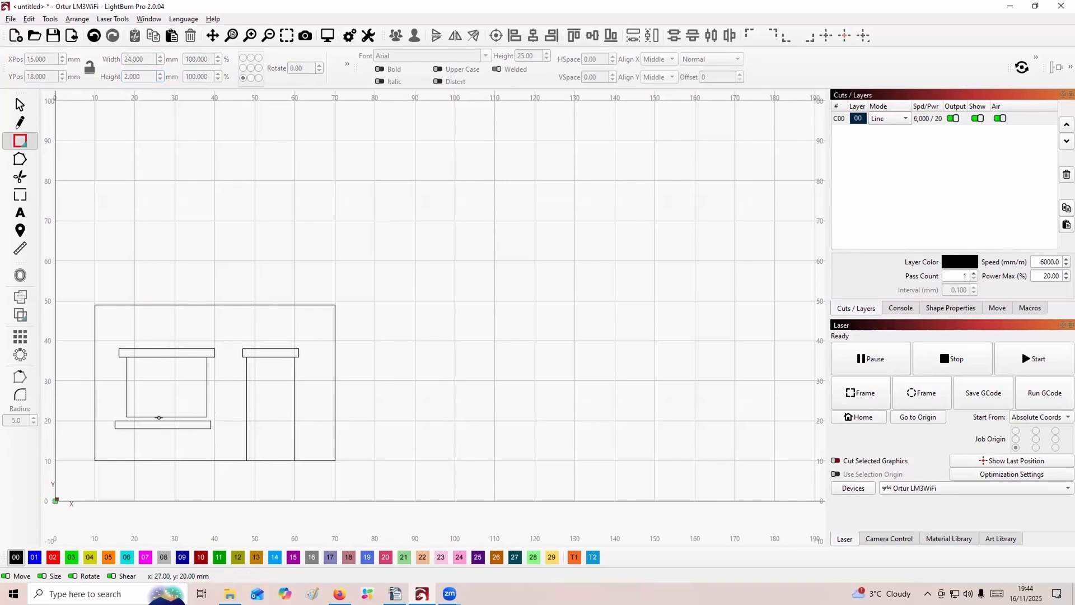
# Try to align the sill's bottom edge with the window's bottom edge.
pyautogui.click(160, 417)
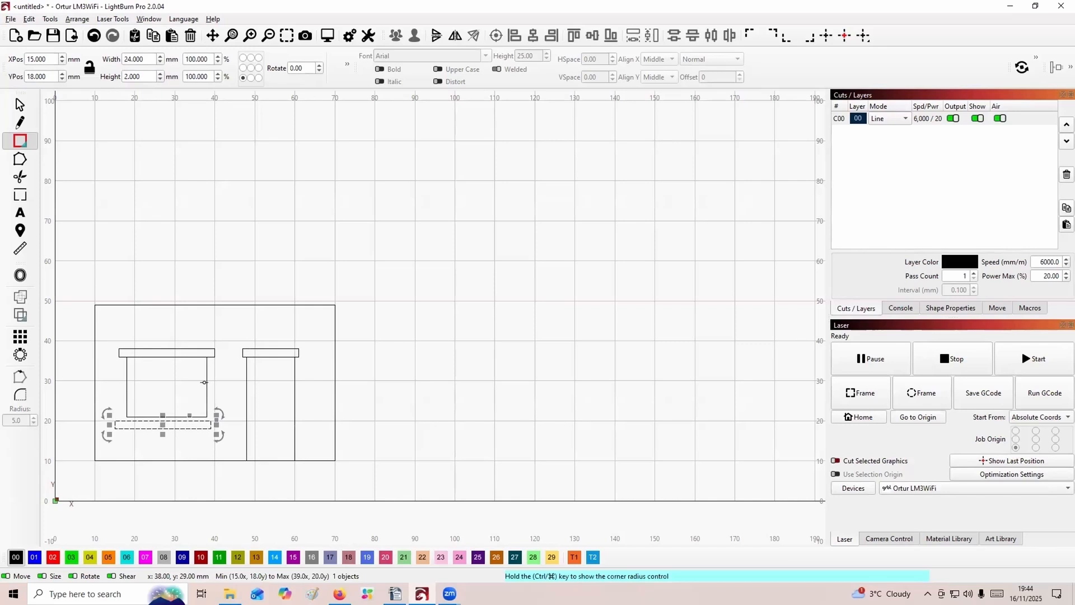
pyautogui.keyDown('shift'); pyautogui.click(206, 381); pyautogui.keyUp('shift')
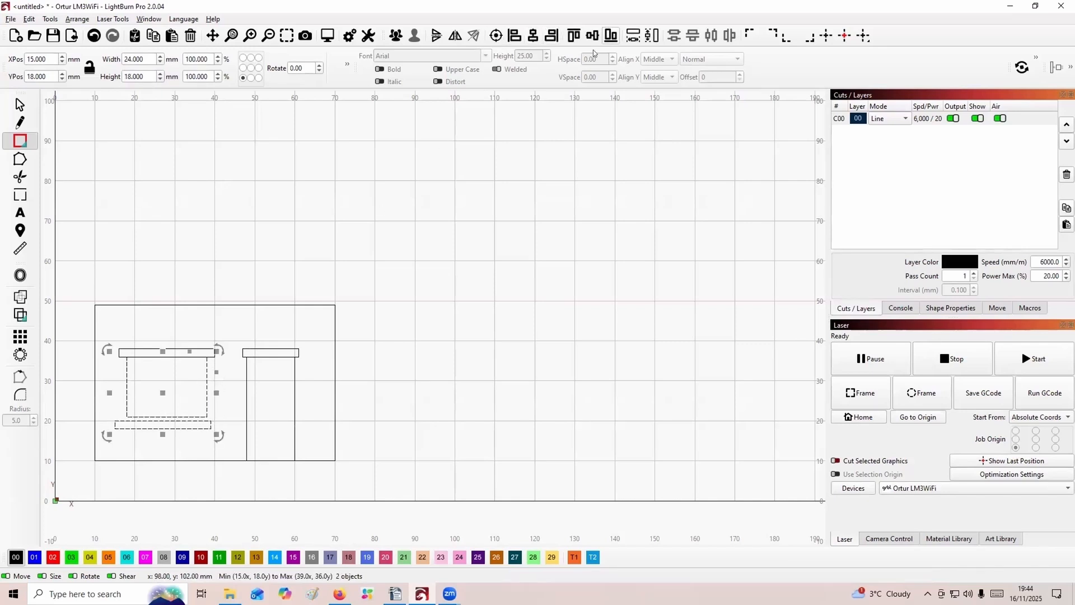
pyautogui.click(611, 35)
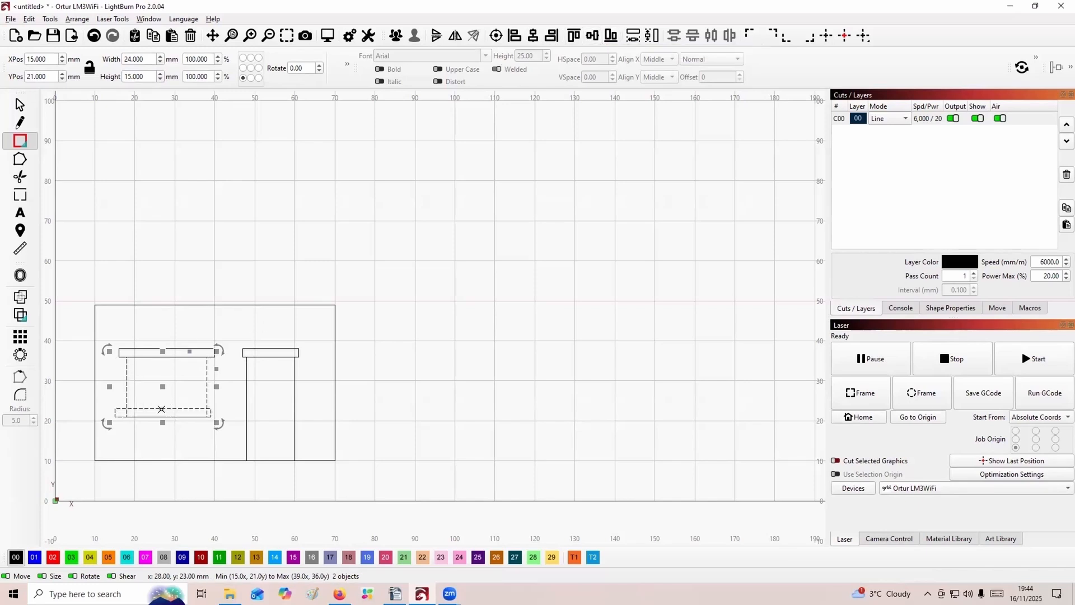
pyautogui.click(419, 336)
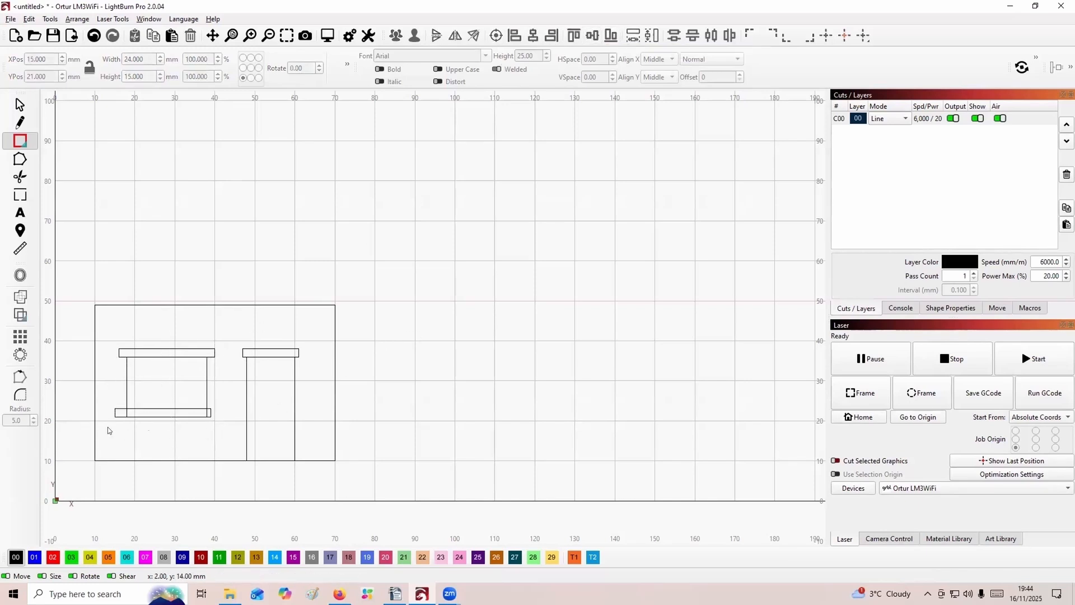
# Move the sill to X 16 mm and Y 19 mm so it sits centred directly against the window's lower edge.
pyautogui.click(162, 409)
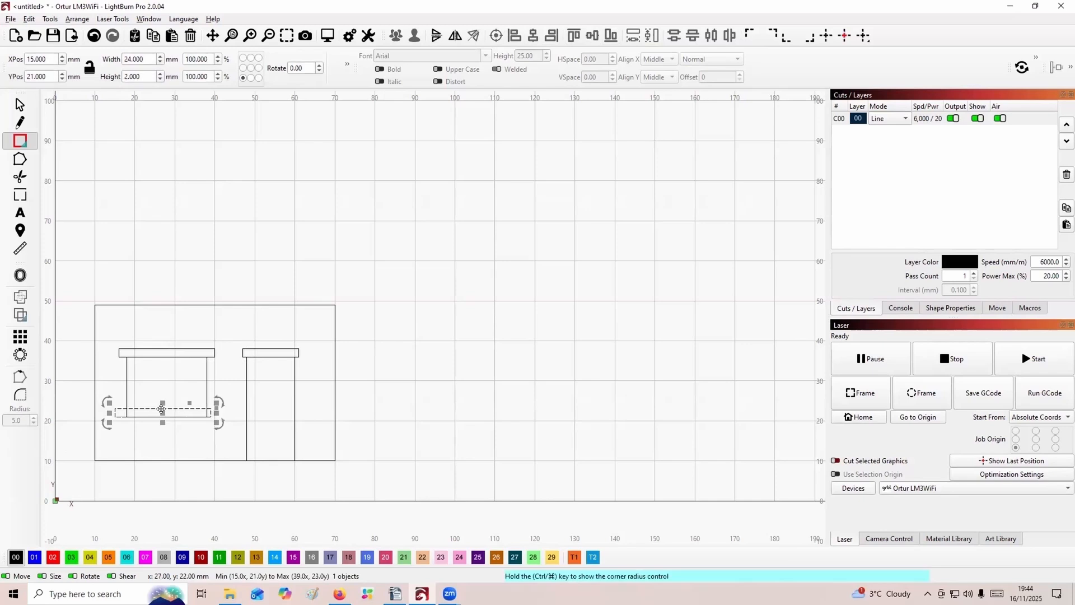
pyautogui.moveTo(162, 409); pyautogui.dragTo(164, 425)
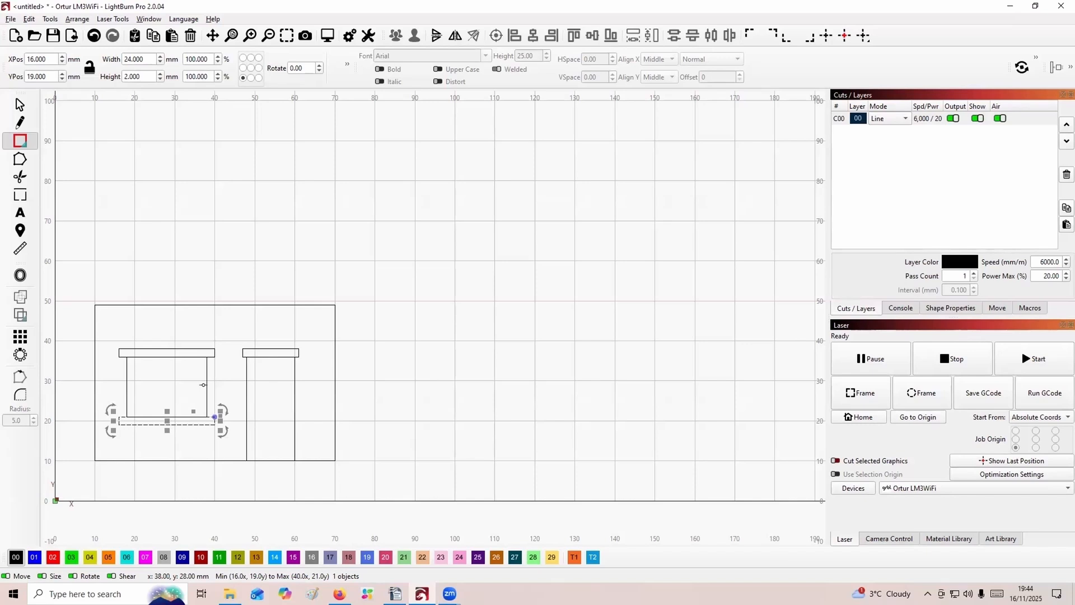
pyautogui.keyDown('shift'); pyautogui.click(204, 385); pyautogui.keyUp('shift')
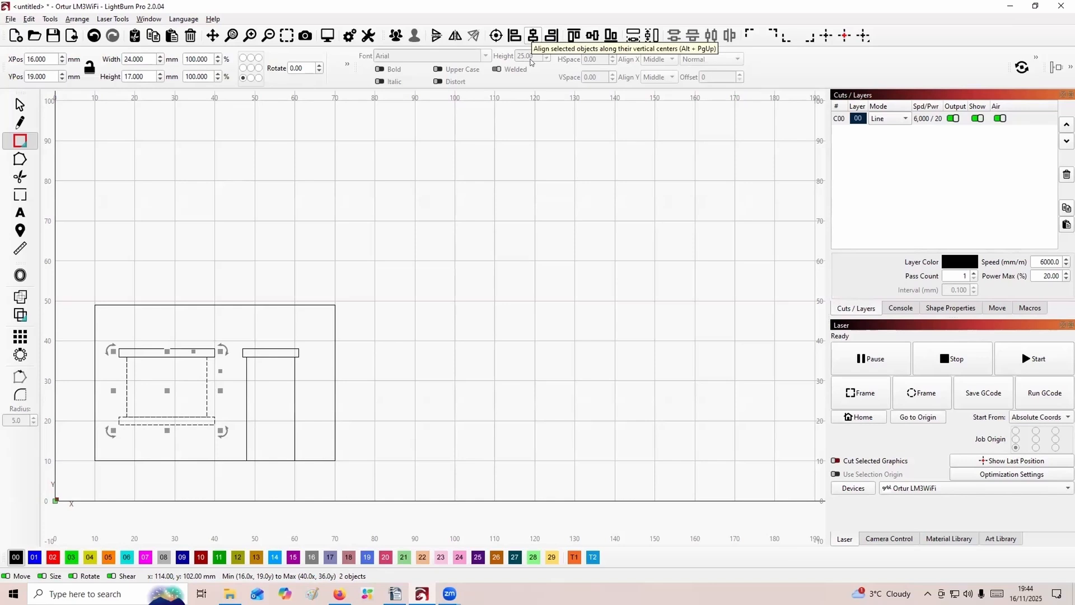
pyautogui.click(109, 276)
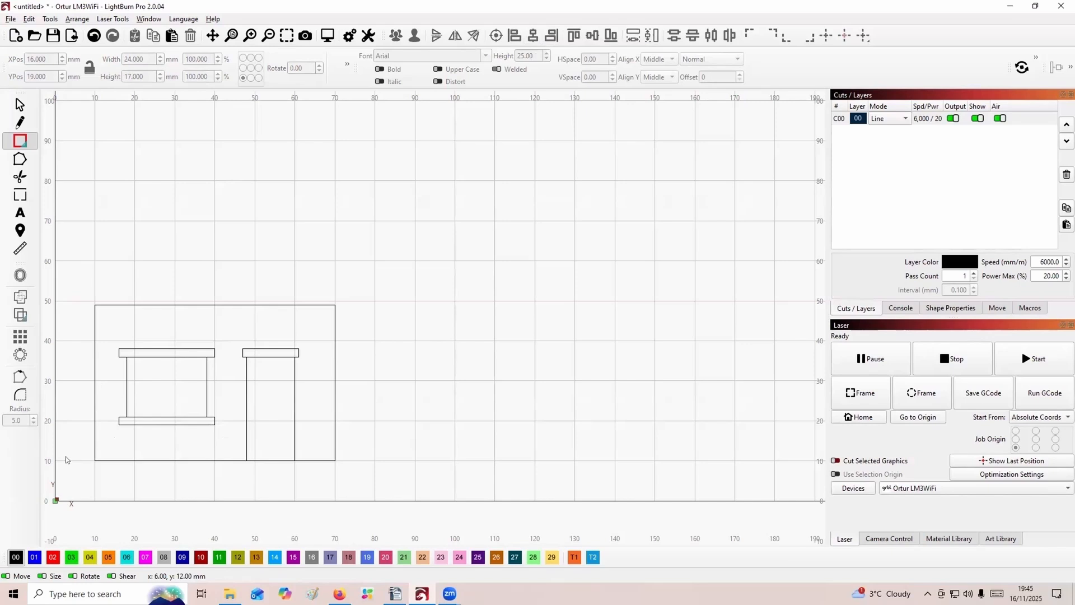
# Draw a small upright rectangle in the panel's lower-left corner and size it 2 mm wide by 3 mm high.
pyautogui.scroll(4, 75, 457)
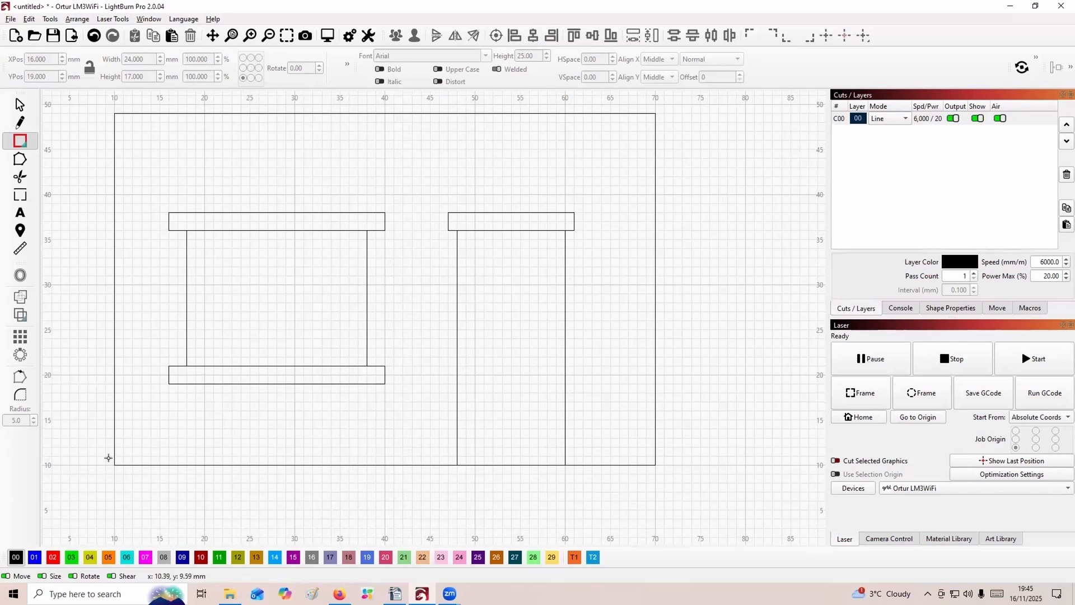
pyautogui.moveTo(114, 465); pyautogui.dragTo(132, 429)
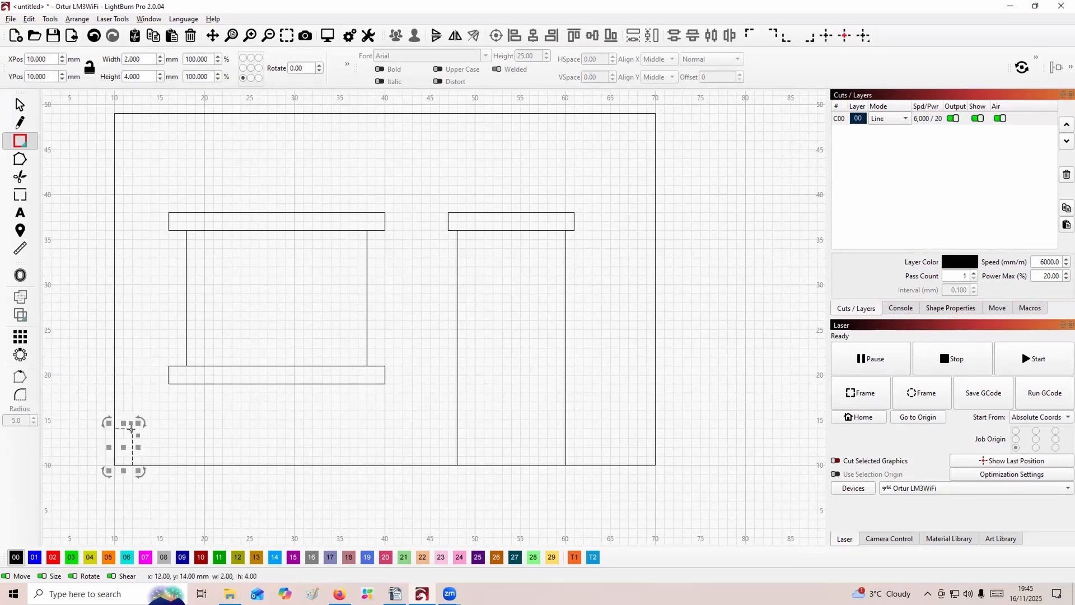
pyautogui.doubleClick(138, 75)
pyautogui.write('3')
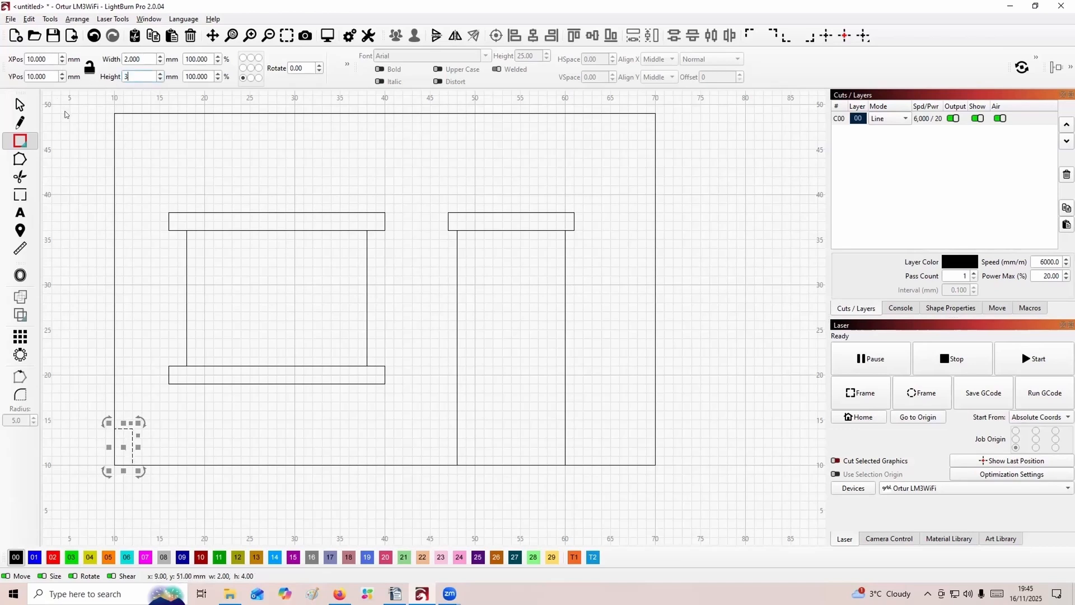
pyautogui.click(78, 158)
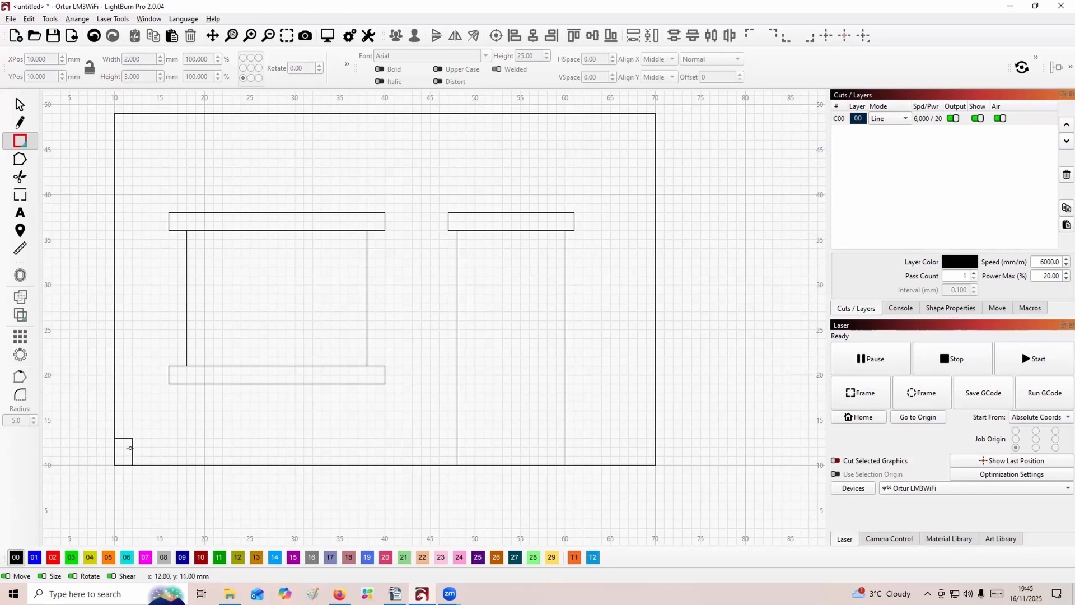
# Start a grid array of the small corner rectangle with a vertical spacing of 3 mm between edges.
pyautogui.click(131, 448)
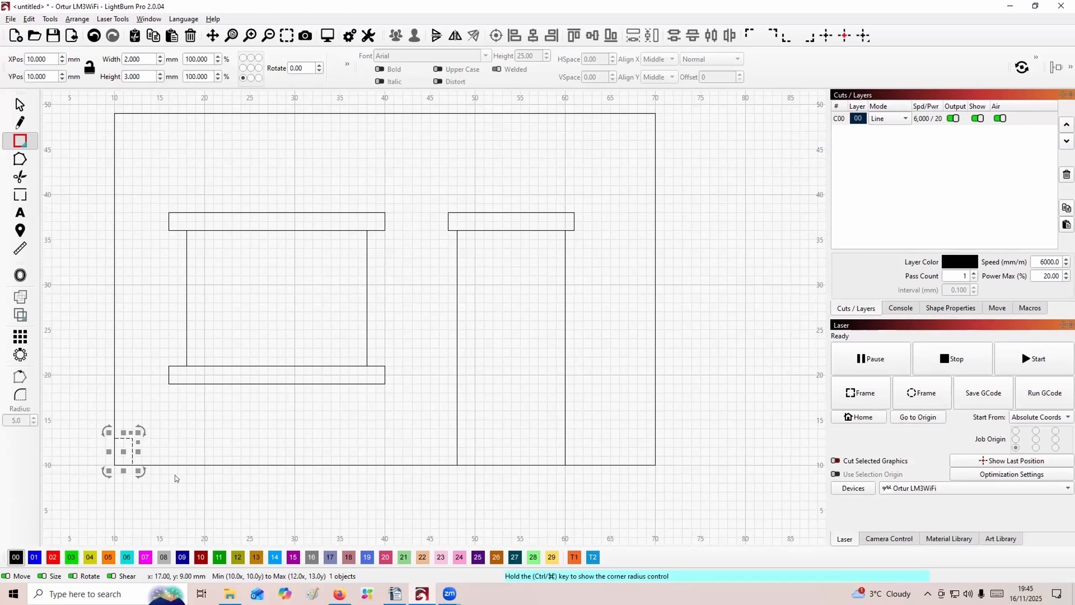
pyautogui.click(20, 337)
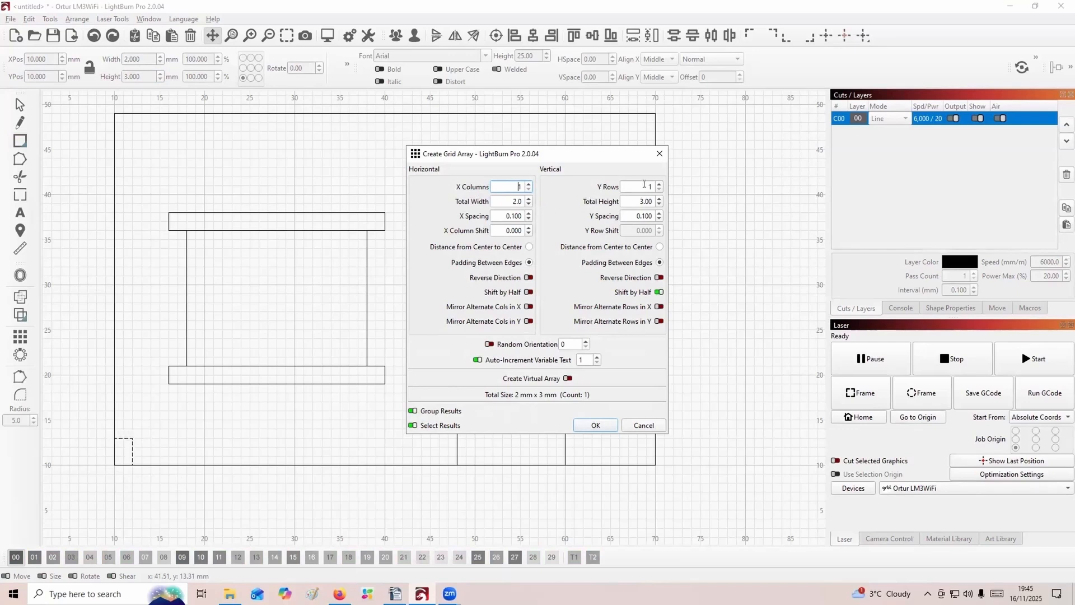
pyautogui.doubleClick(645, 184)
pyautogui.click(632, 202)
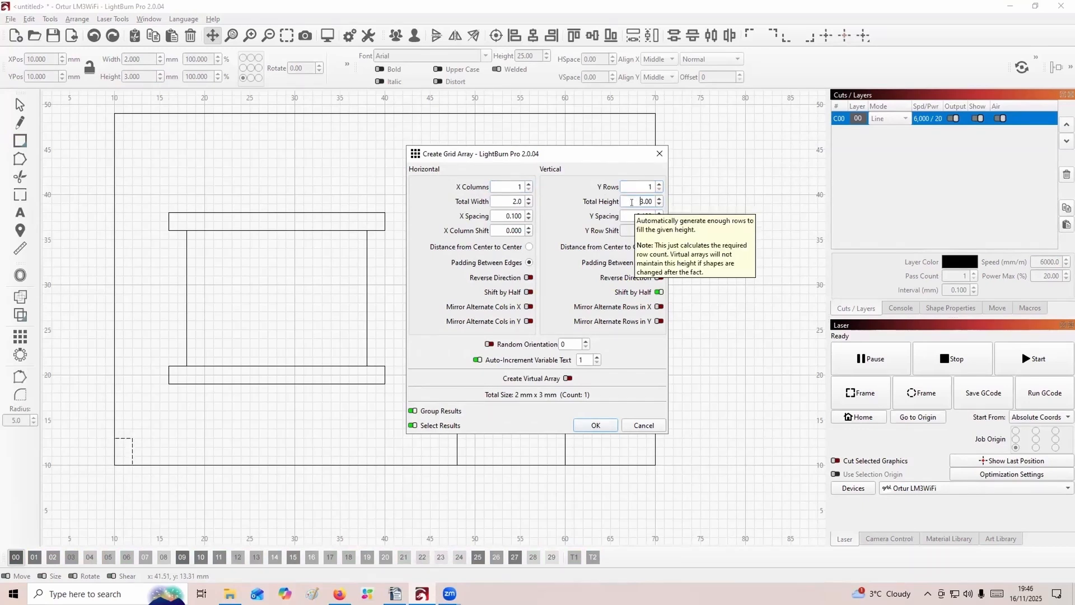
pyautogui.moveTo(633, 215); pyautogui.dragTo(648, 229)
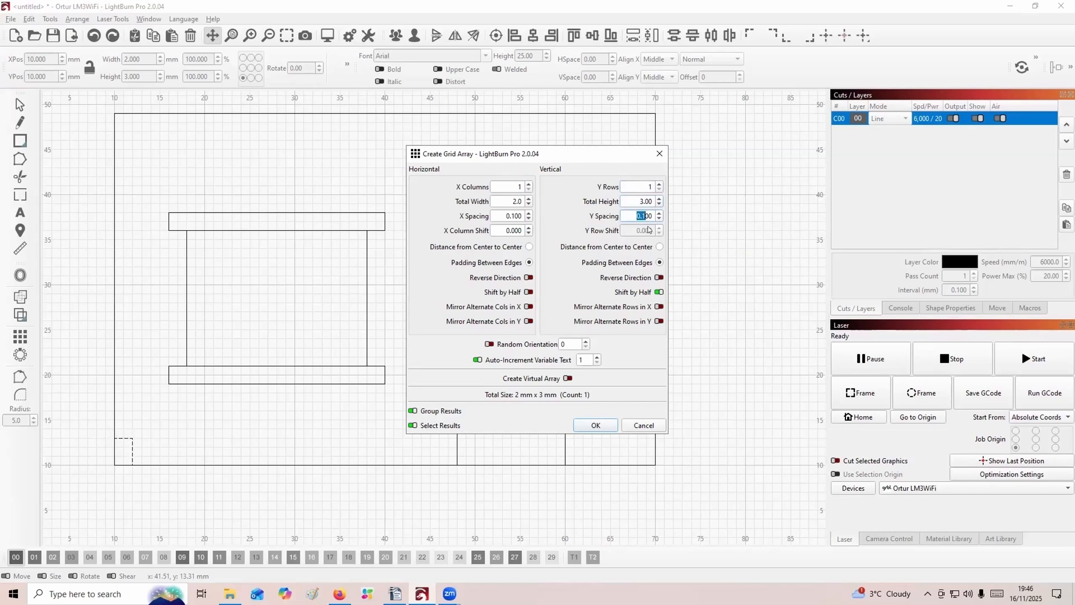
pyautogui.write('3.')
# Complete the grid array with 7 rows and half-shifting turned off, keeping the 3 mm vertical spacing.
pyautogui.click(659, 184)
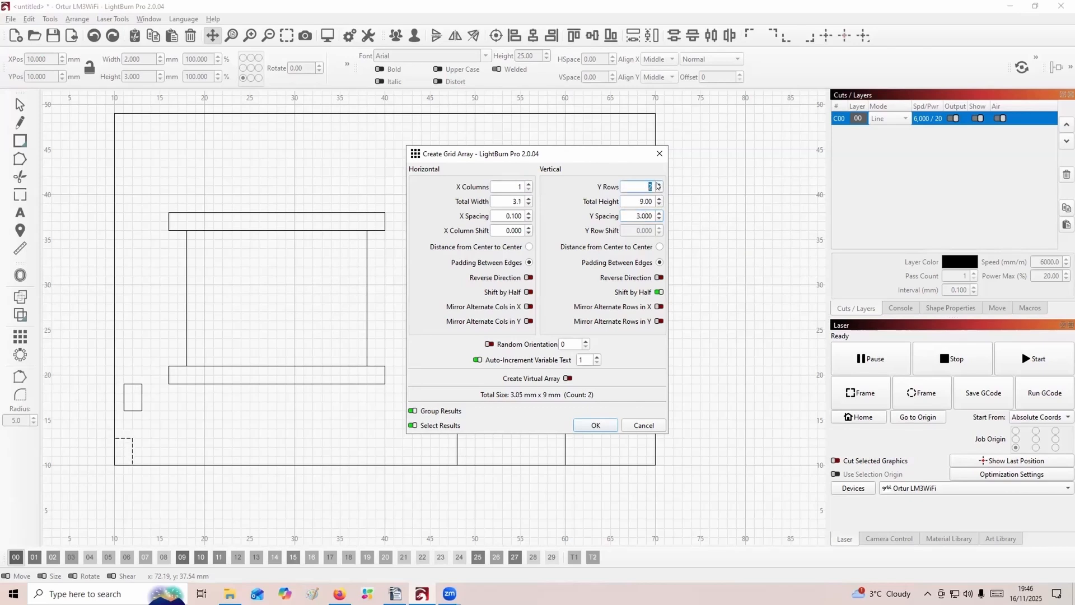
pyautogui.click(658, 183)
pyautogui.click(658, 183)
pyautogui.click(658, 184)
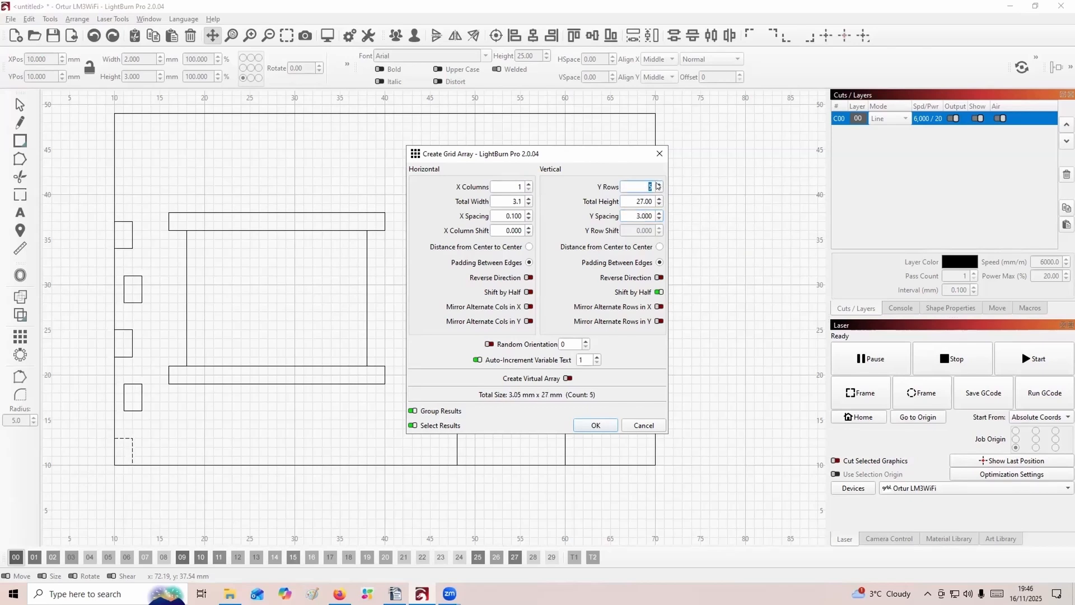
pyautogui.click(659, 184)
pyautogui.click(659, 184)
pyautogui.click(658, 292)
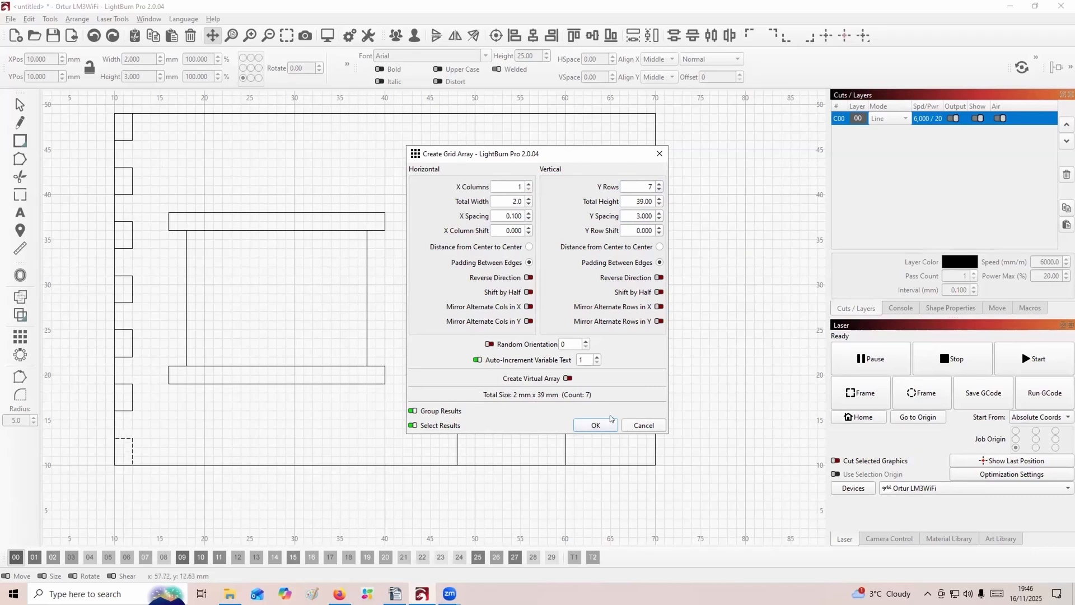
pyautogui.click(594, 427)
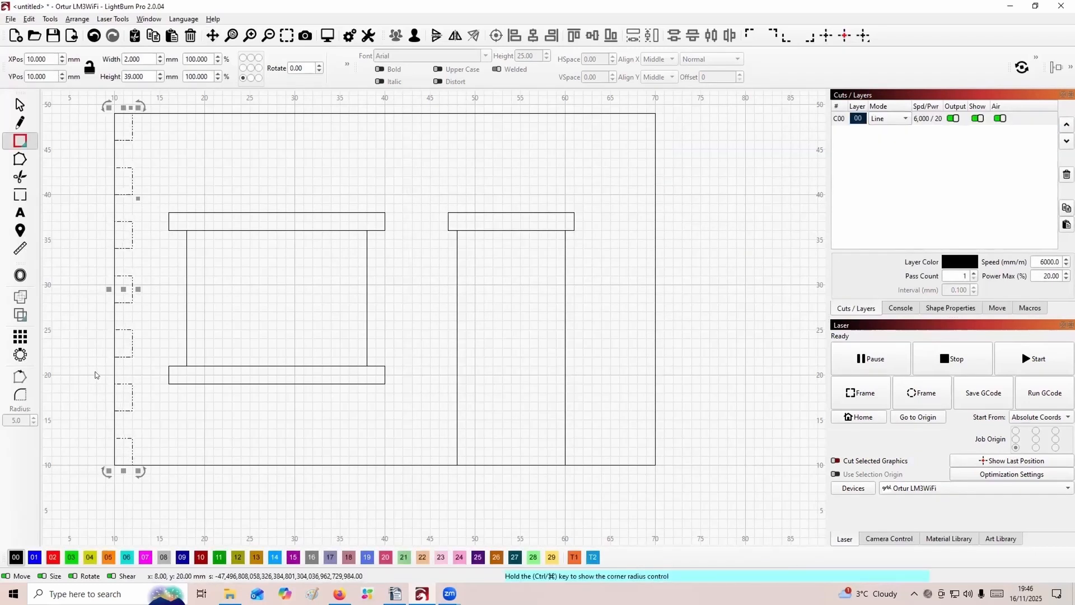
pyautogui.scroll(-8, 93, 379)
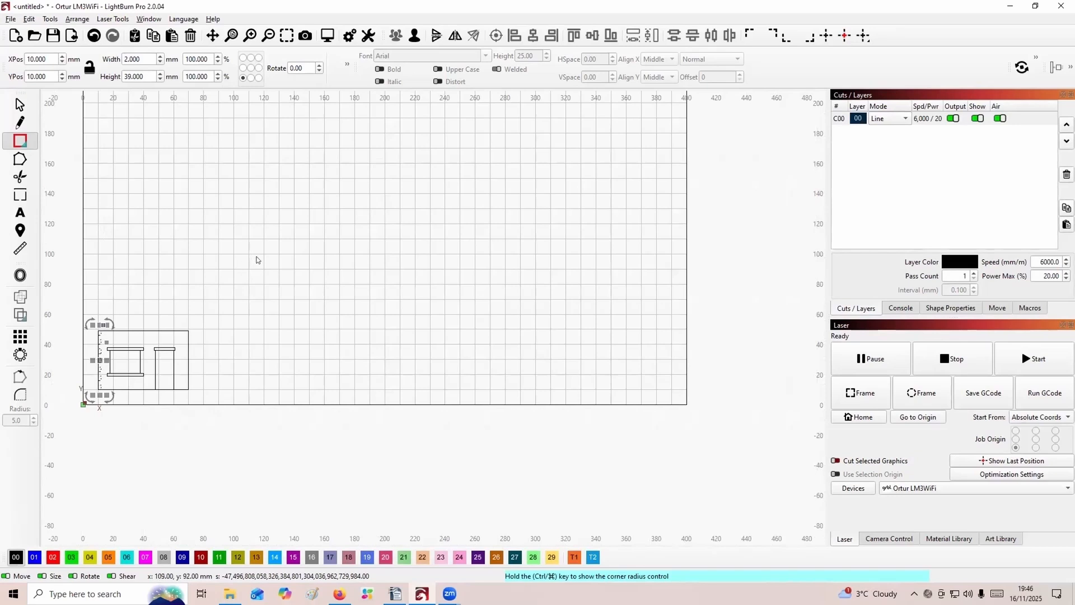
pyautogui.moveTo(242, 258); pyautogui.dragTo(257, 258)
pyautogui.press('Escape')
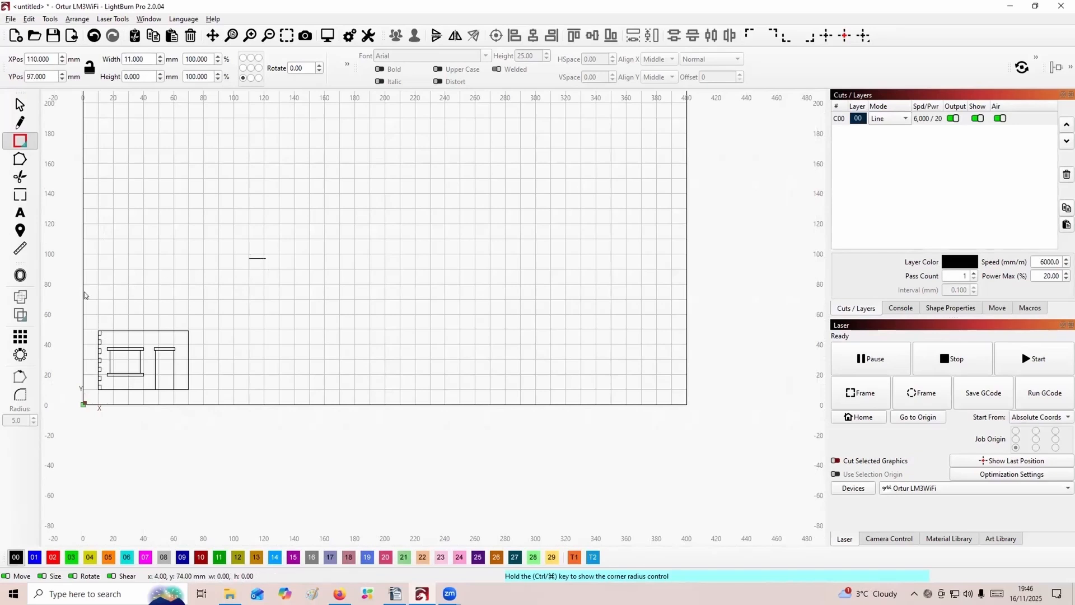
pyautogui.click(20, 104)
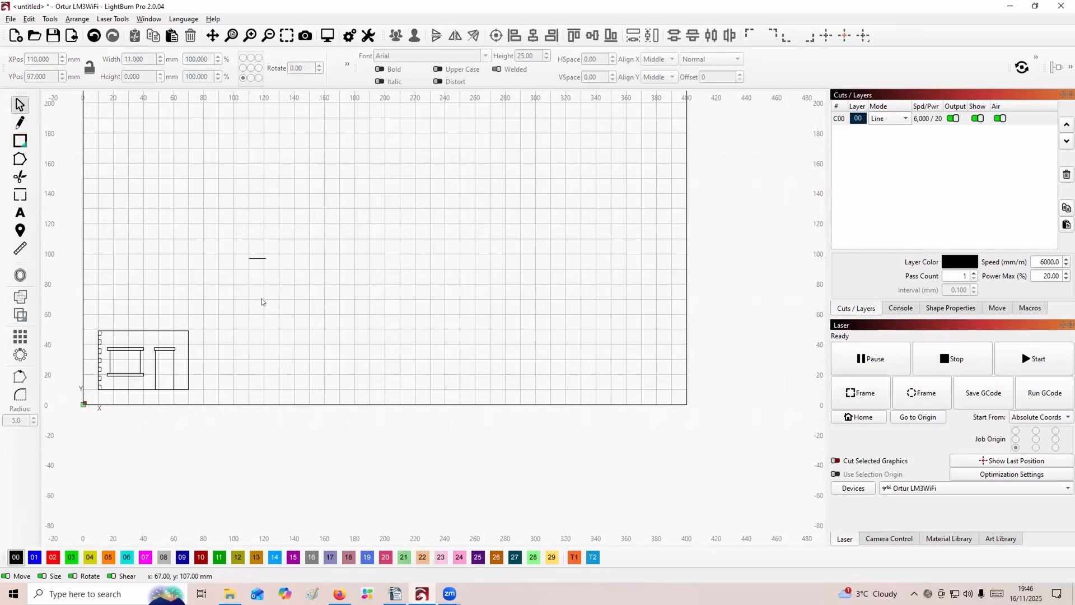
pyautogui.click(255, 258)
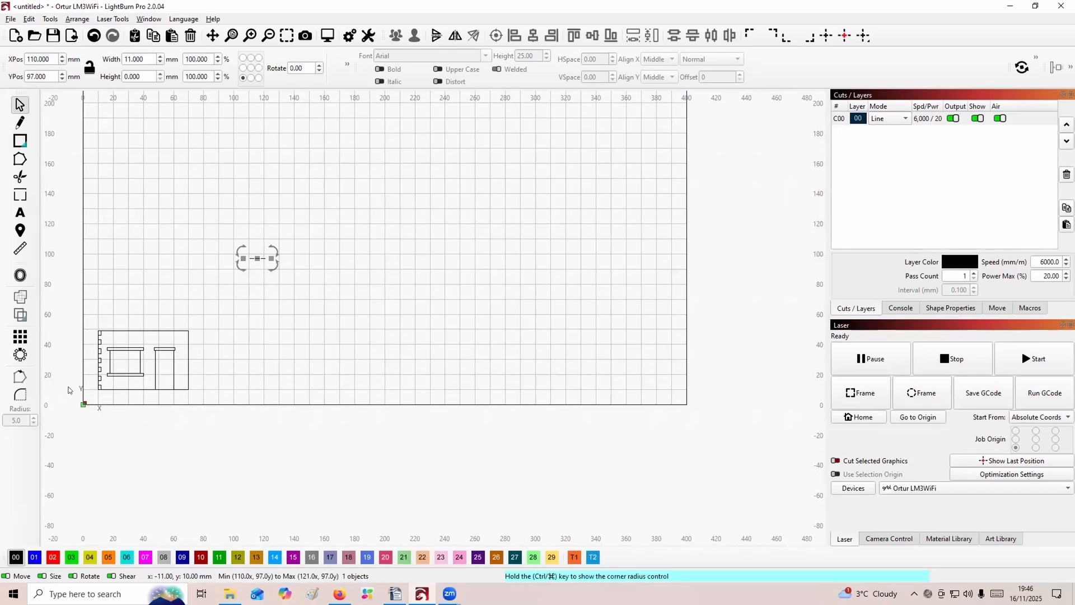
pyautogui.press('Delete')
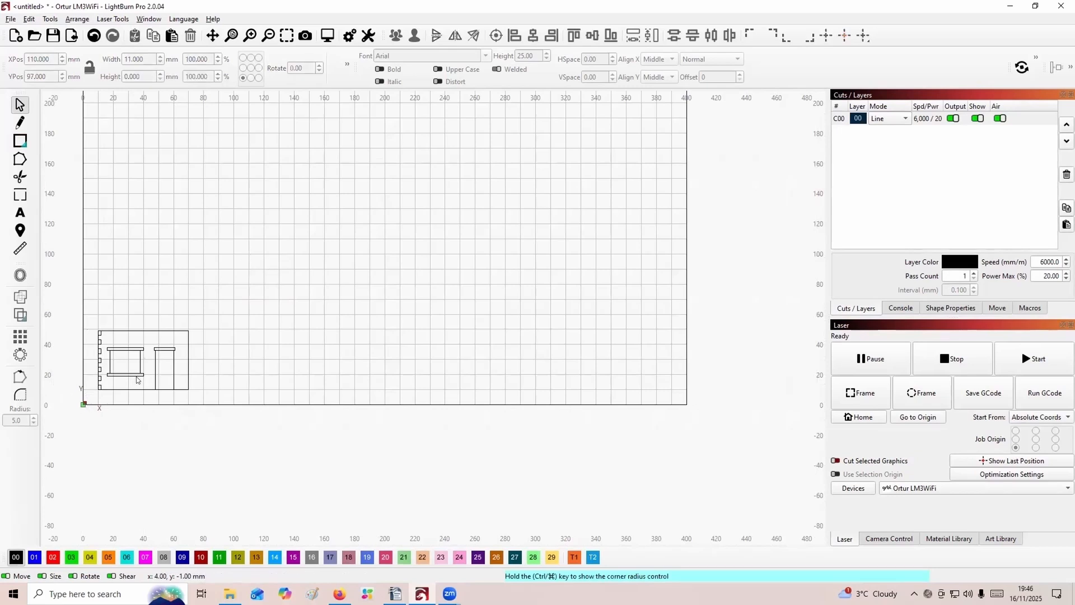
# Place a spare copy of the notch column below the panel at about X 0 mm, Y -55.5 mm.
pyautogui.click(97, 375)
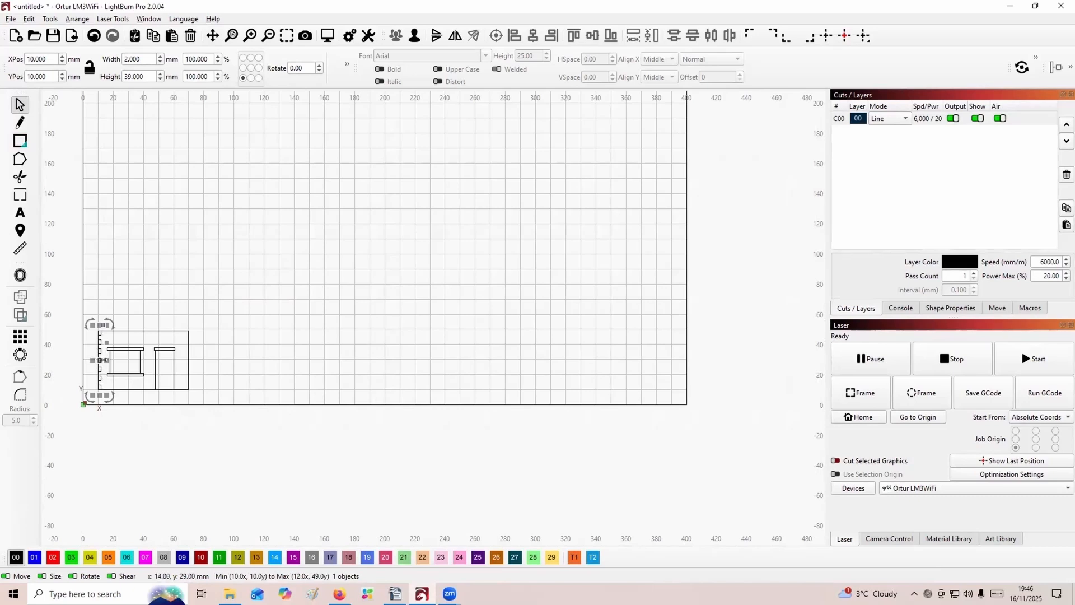
pyautogui.moveTo(99, 358); pyautogui.dragTo(85, 461)
pyautogui.click(111, 466)
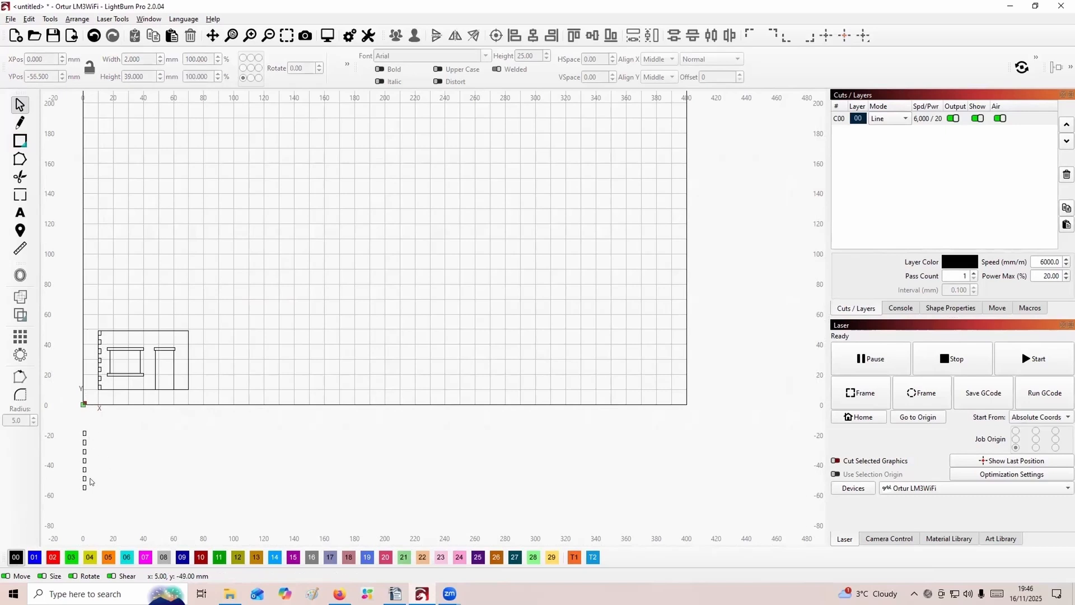
# Duplicate the panel's left notch column onto its right edge and set the copy's X position to 68 mm.
pyautogui.click(96, 367)
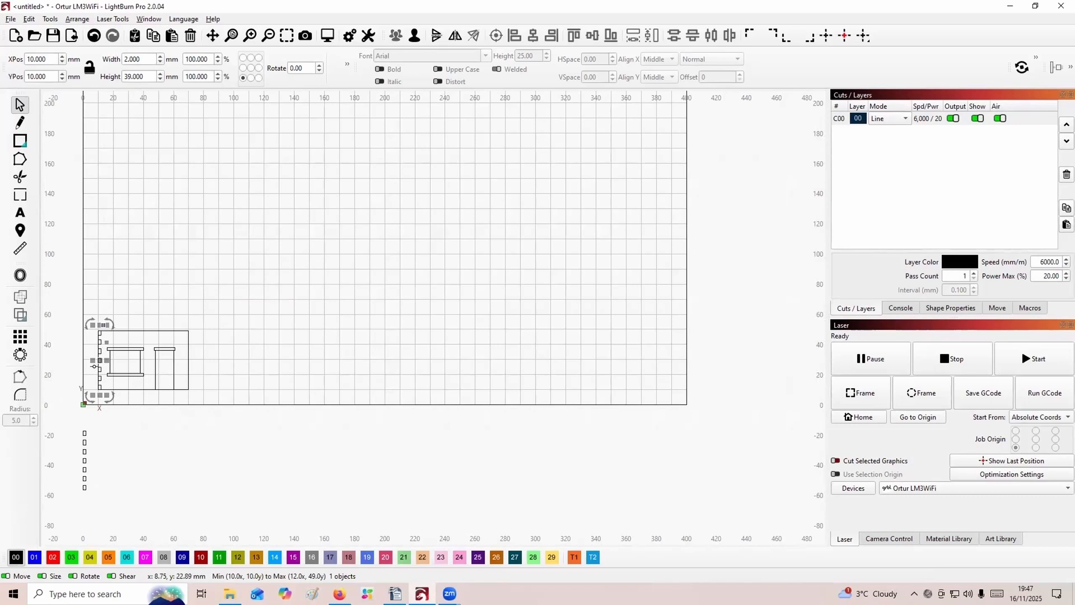
pyautogui.moveTo(94, 366); pyautogui.dragTo(189, 364)
pyautogui.scroll(5, 139, 367)
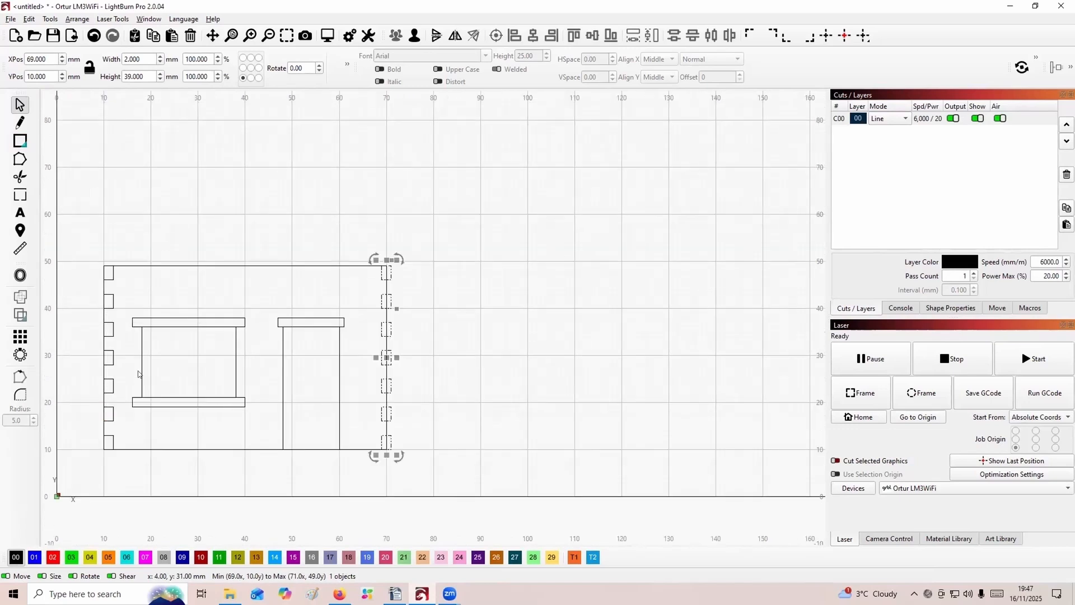
pyautogui.scroll(1, 138, 366)
pyautogui.scroll(-1, 139, 371)
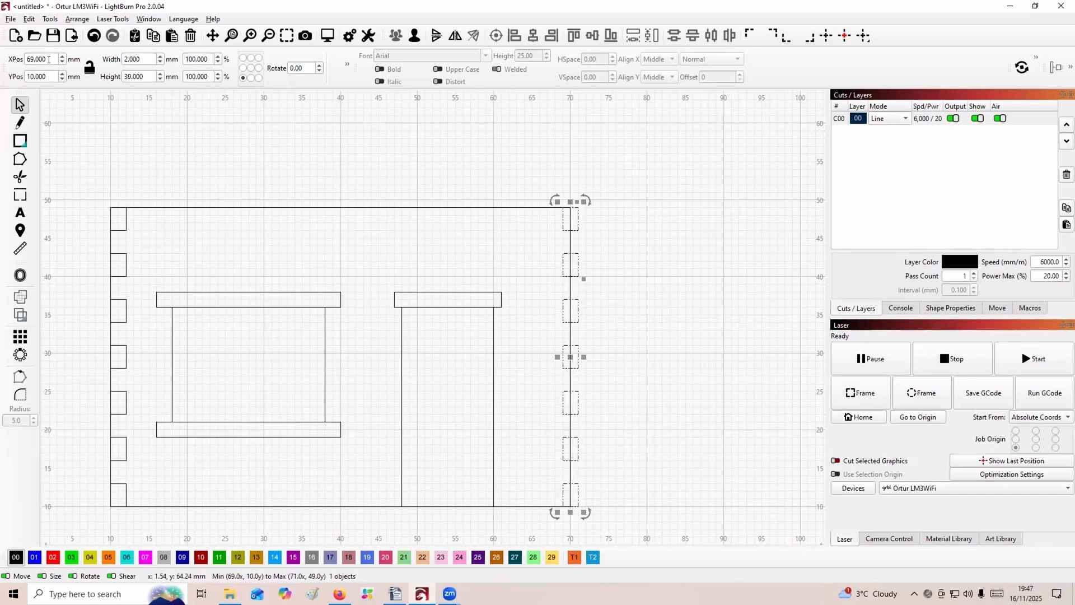
pyautogui.moveTo(52, 54); pyautogui.dragTo(17, 60)
pyautogui.write('68')
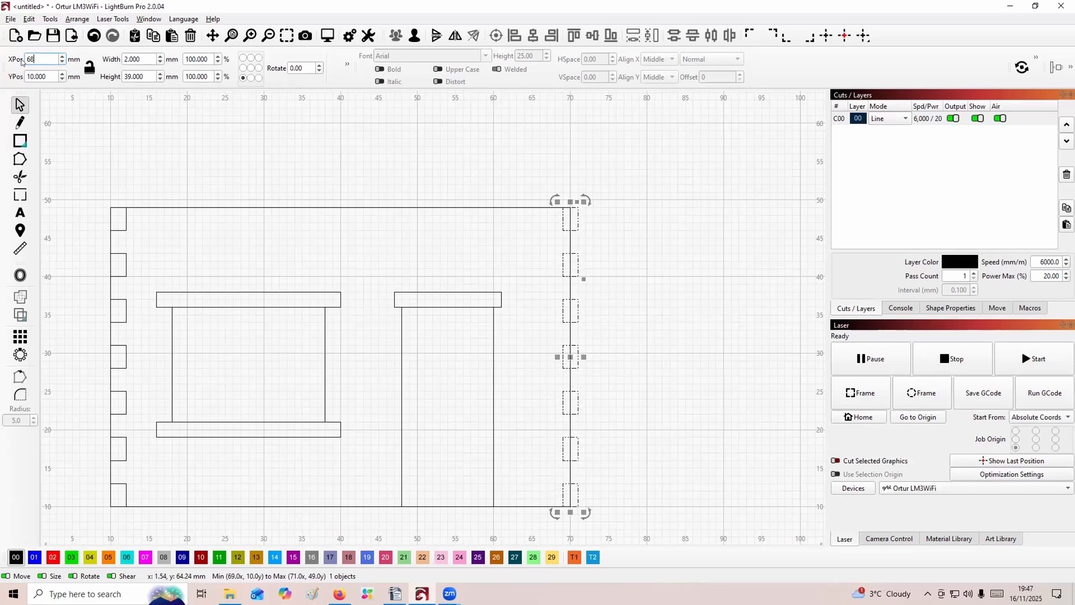
pyautogui.press('Return')
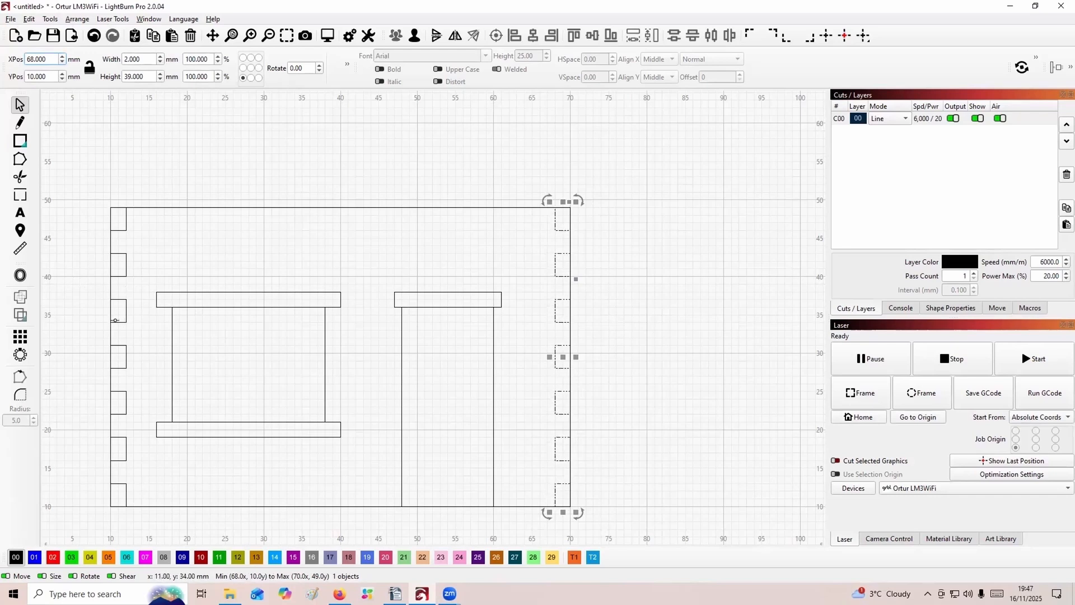
# Try the Boolean Intersection and Subtract A - B operations on the left notch column and the panel outline.
pyautogui.click(116, 321)
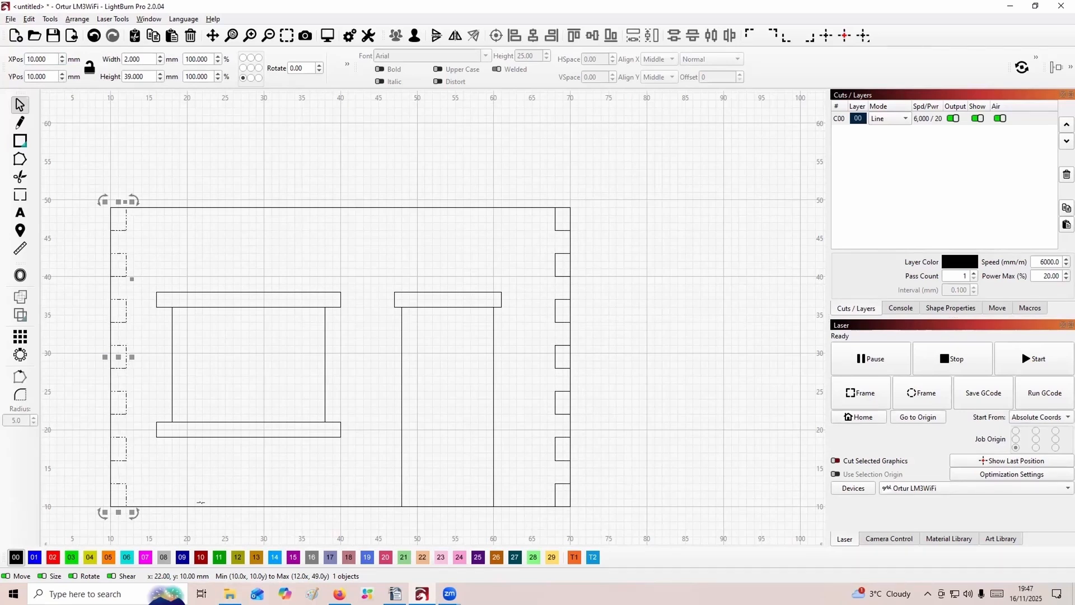
pyautogui.keyDown('shift'); pyautogui.click(200, 502); pyautogui.keyUp('shift')
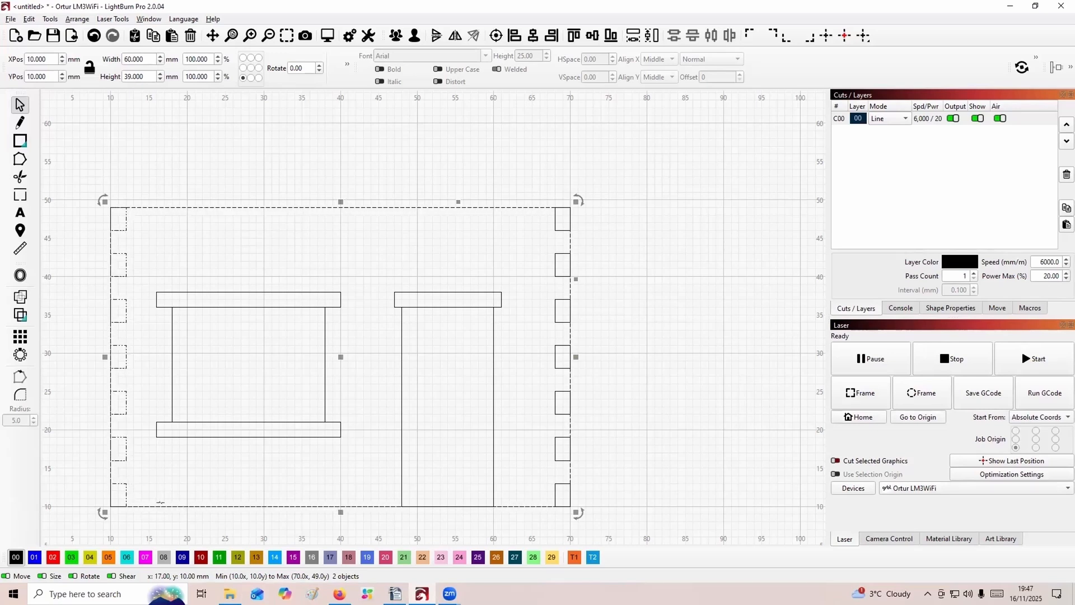
pyautogui.hotkey('alt', 'b')
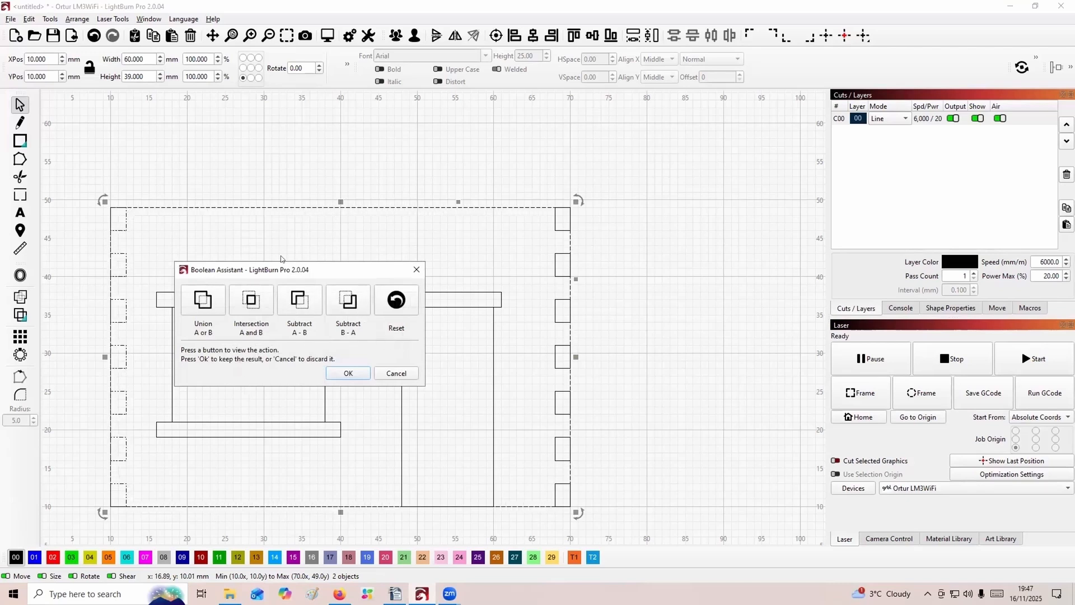
pyautogui.click(248, 304)
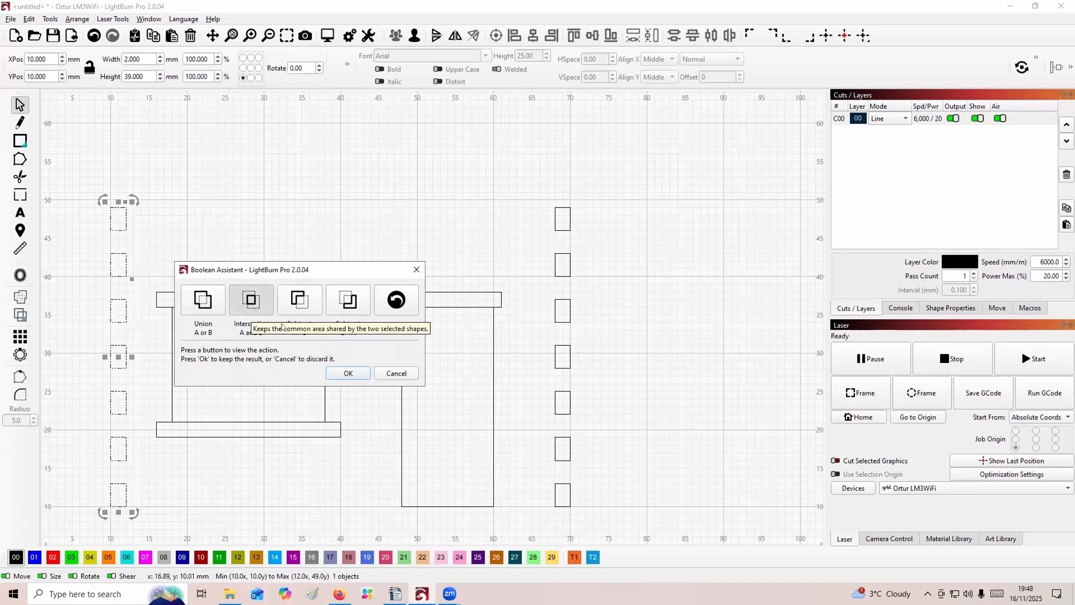
pyautogui.click(299, 301)
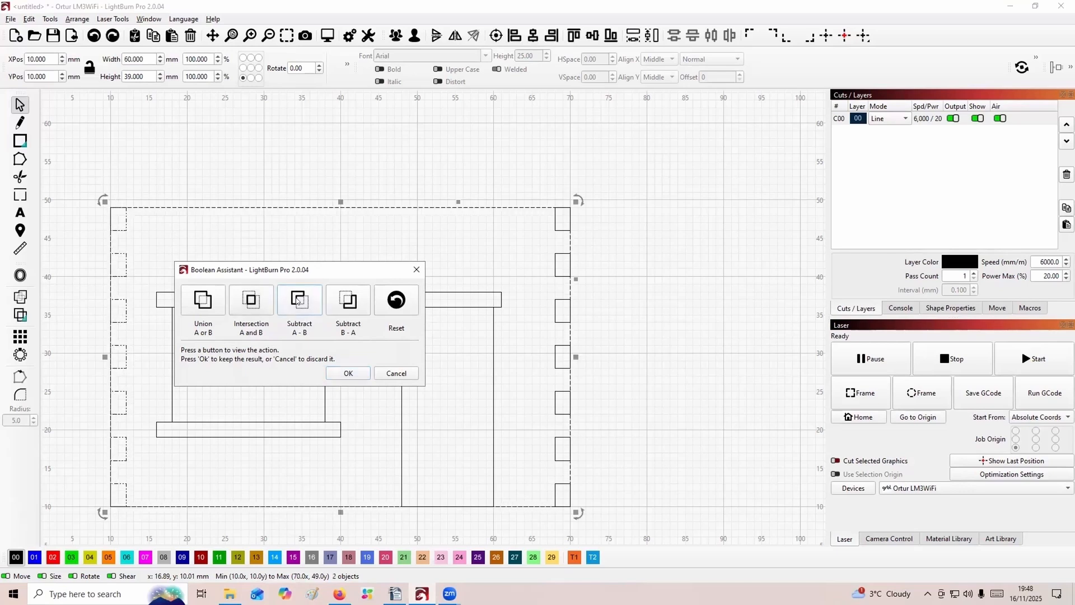
pyautogui.click(345, 373)
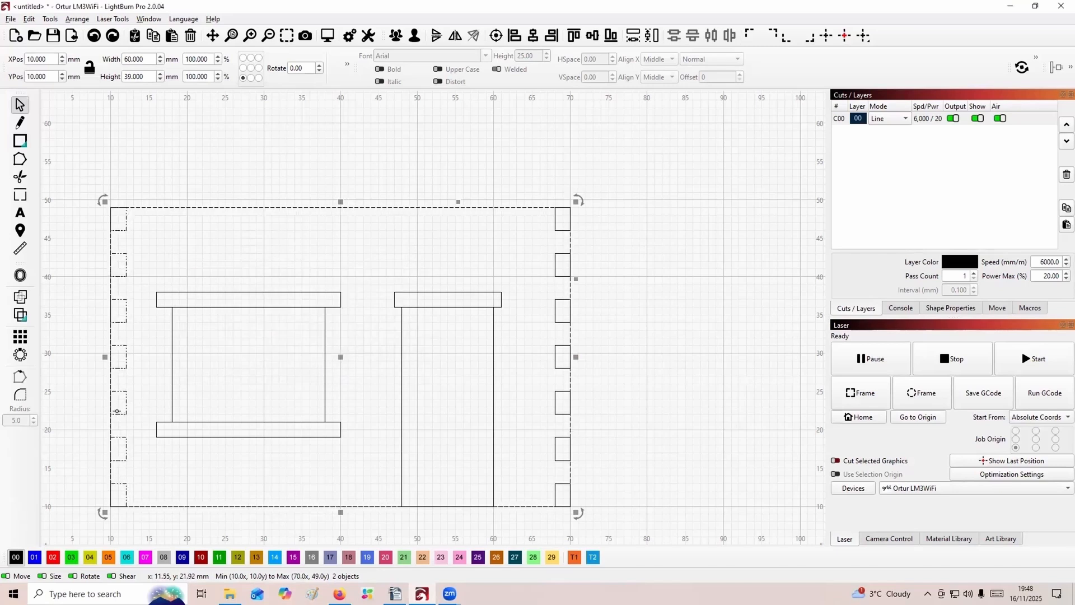
pyautogui.click(257, 515)
# Cut the left notch column out of the panel outline with the Boolean Subtract B - A operation.
pyautogui.click(115, 457)
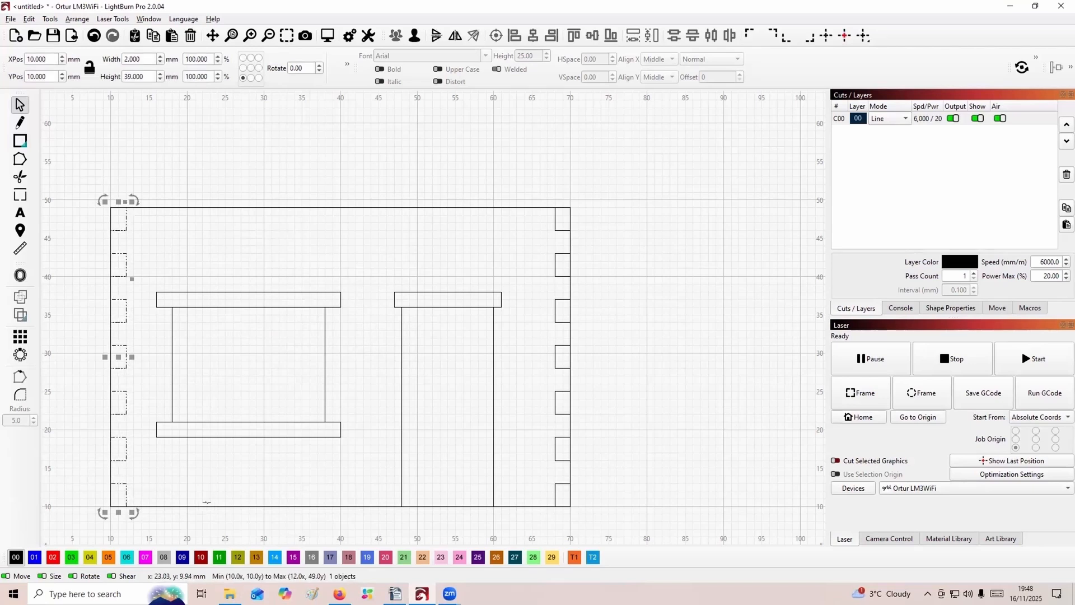
pyautogui.keyDown('shift'); pyautogui.click(205, 500); pyautogui.keyUp('shift')
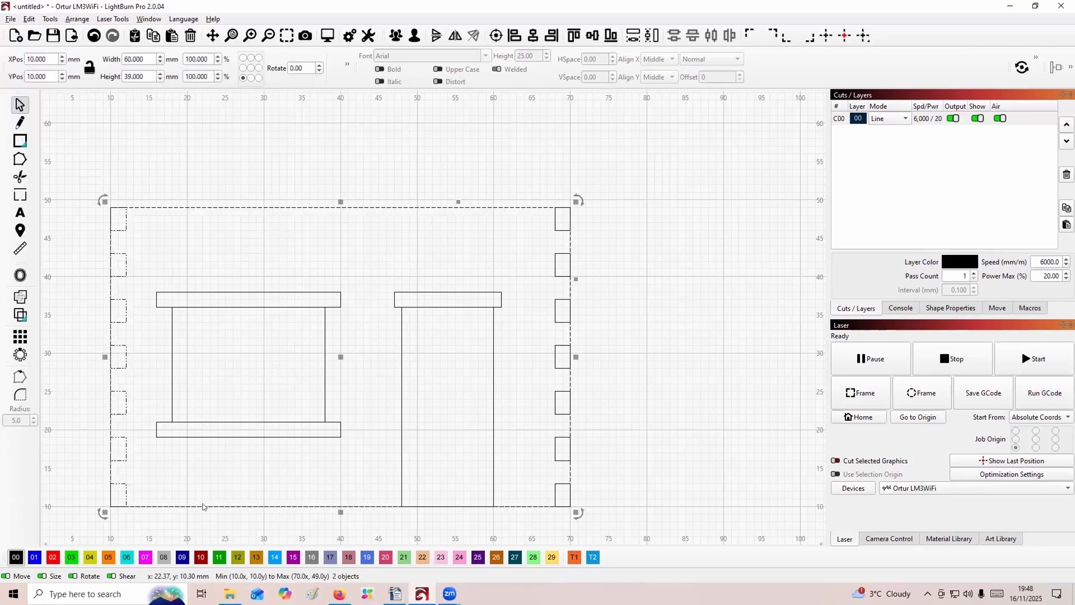
pyautogui.hotkey('ctrl', 'b')
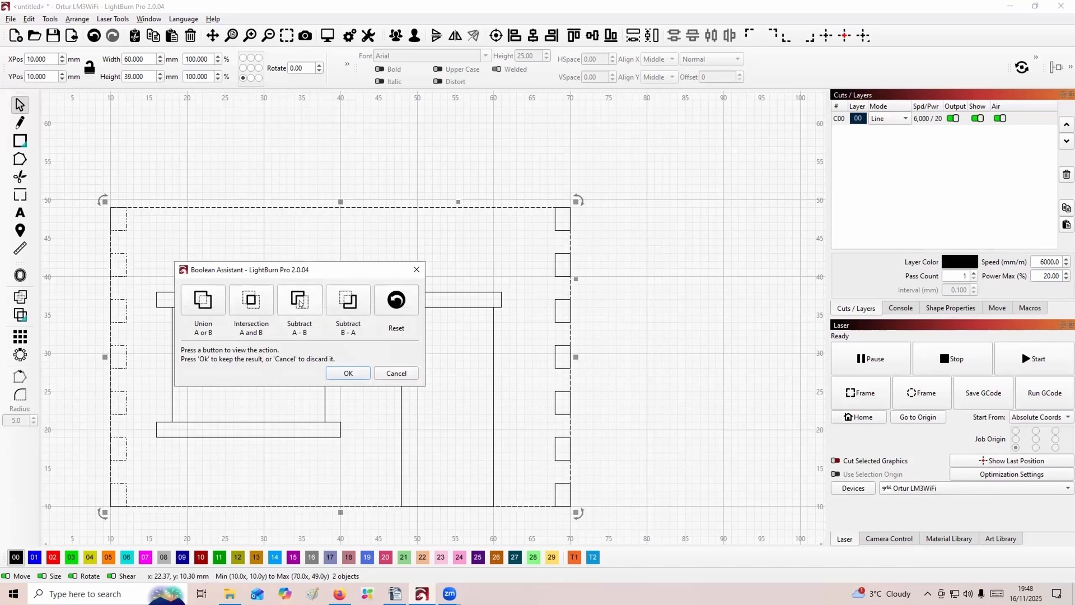
pyautogui.click(338, 303)
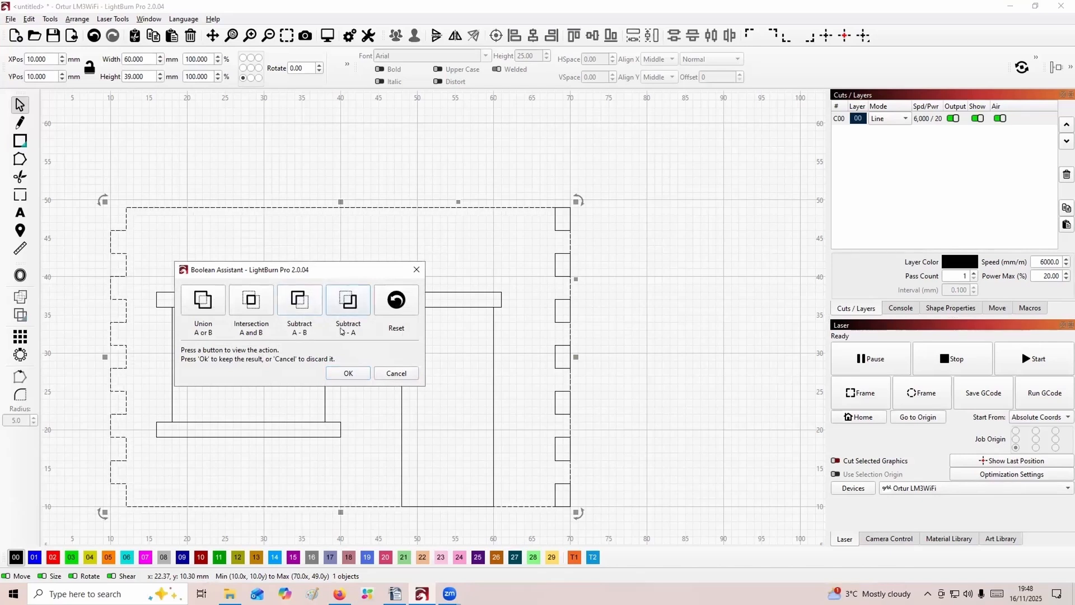
pyautogui.click(346, 372)
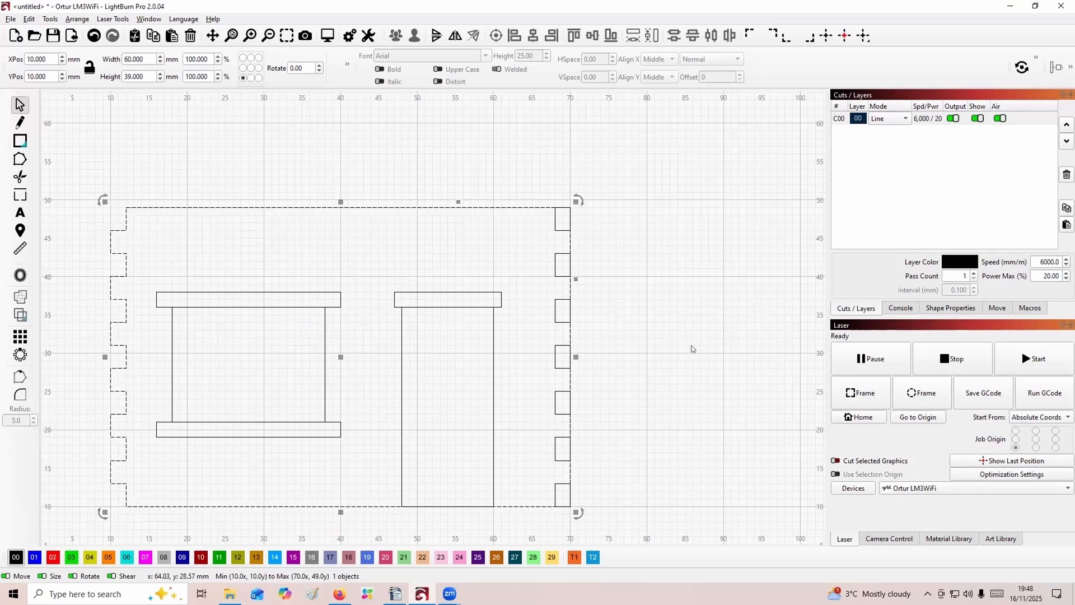
# Cut the right notch column out of the panel outline with the Boolean Subtract B - A operation.
pyautogui.click(555, 320)
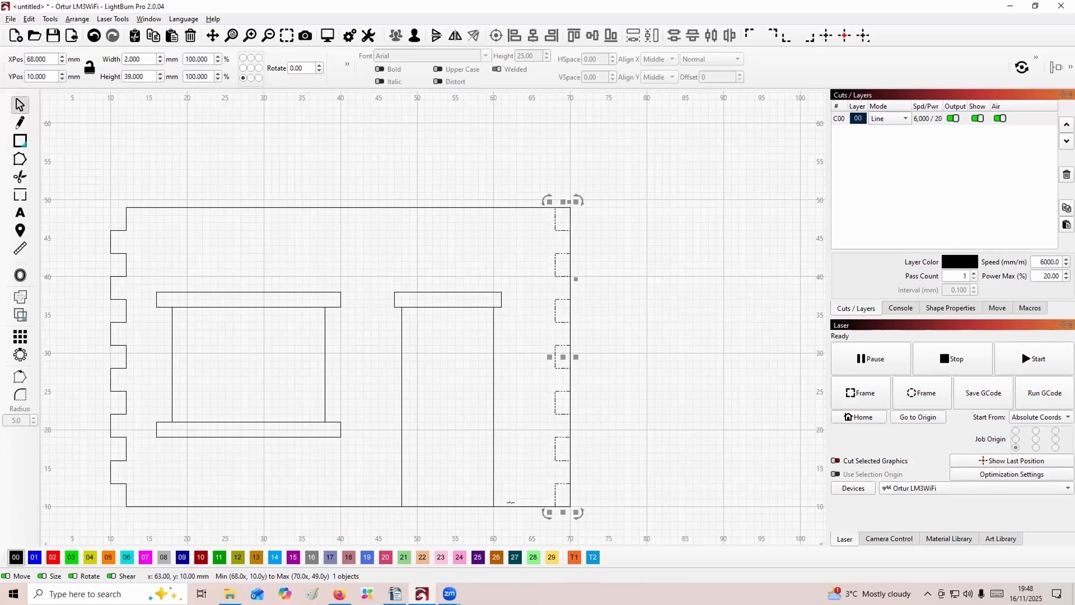
pyautogui.keyDown('shift'); pyautogui.click(509, 502); pyautogui.keyUp('shift')
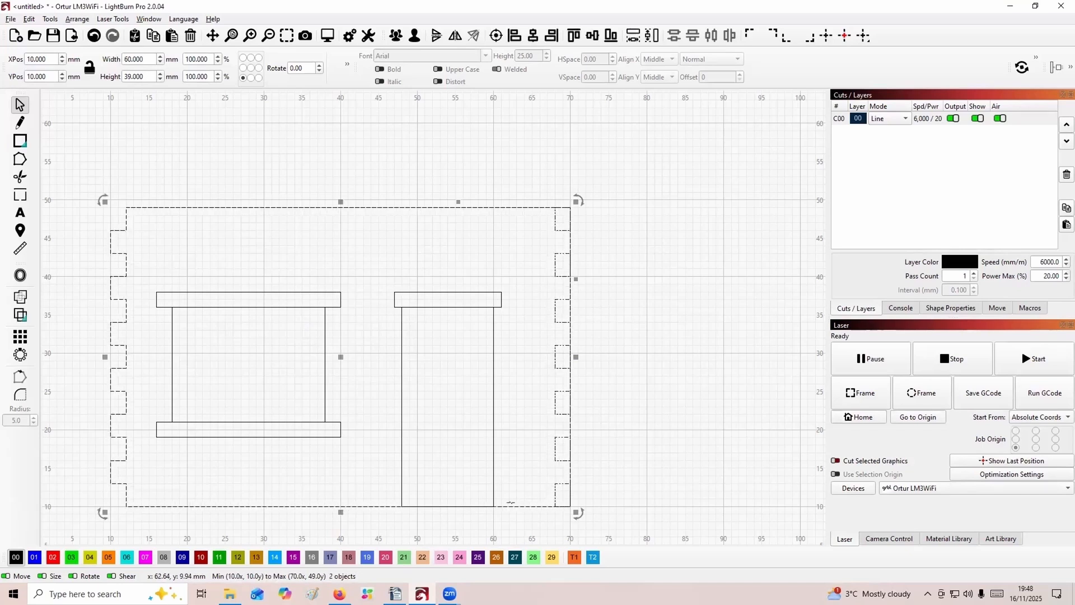
pyautogui.hotkey('alt', 'b')
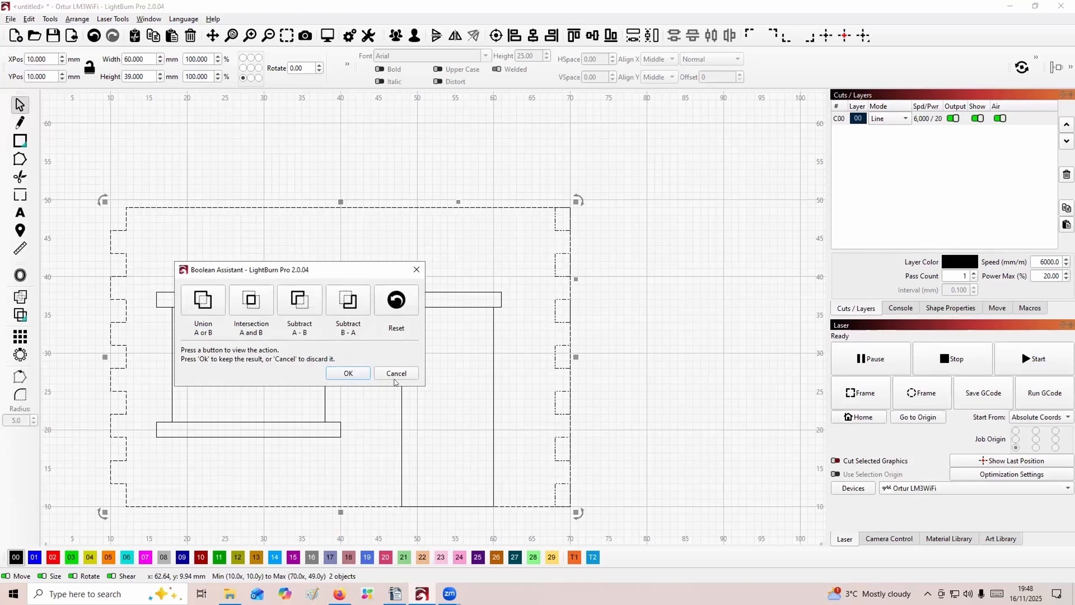
pyautogui.click(350, 302)
pyautogui.click(347, 372)
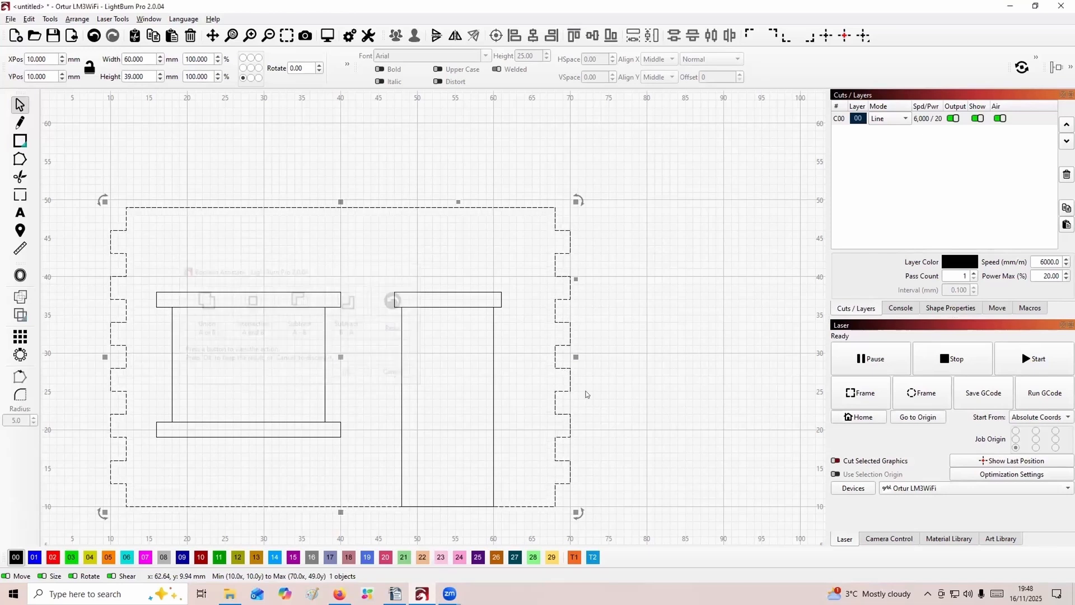